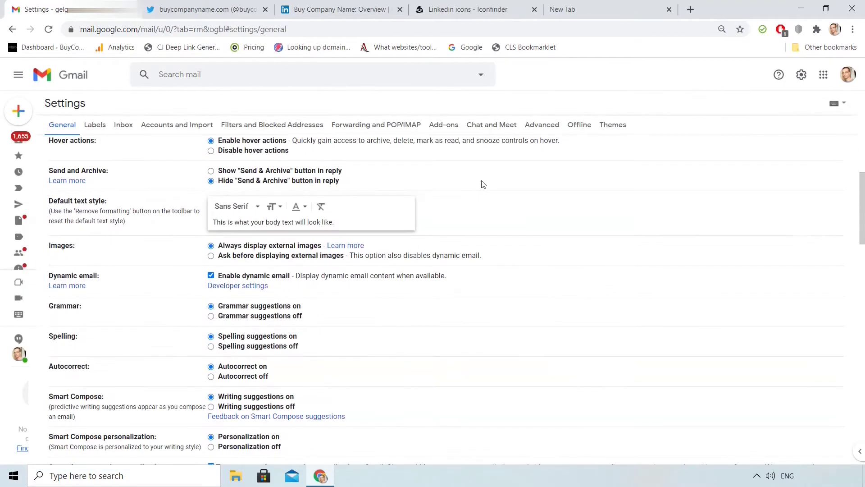
scroll(481, 183, down, 3)
scroll(482, 183, down, 3)
scroll(482, 184, down, 3)
scroll(482, 184, down, 5)
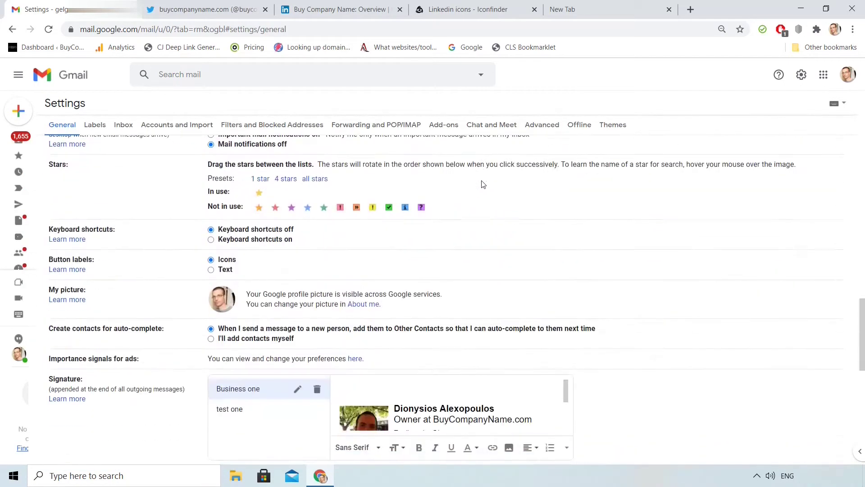
scroll(482, 184, down, 3)
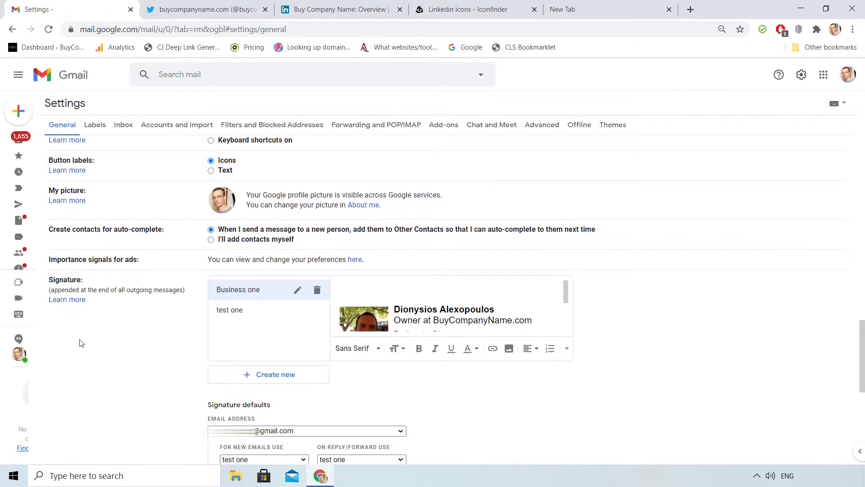
scroll(447, 334, down, 2)
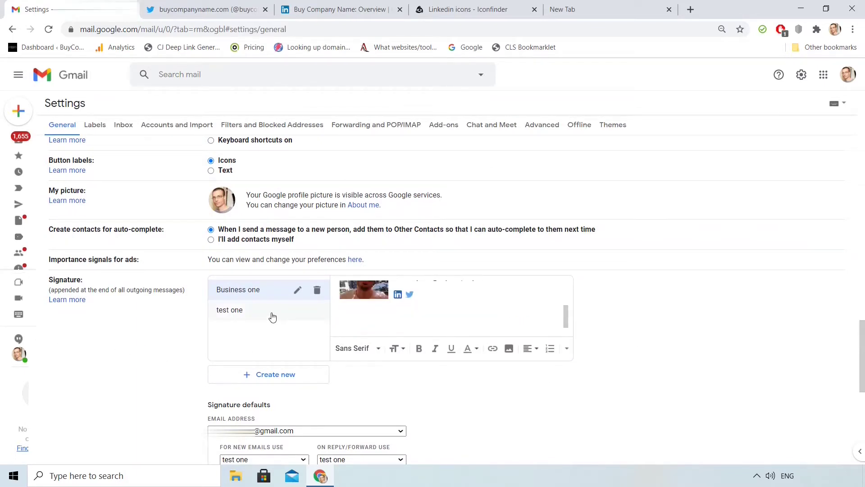
scroll(273, 317, down, 1)
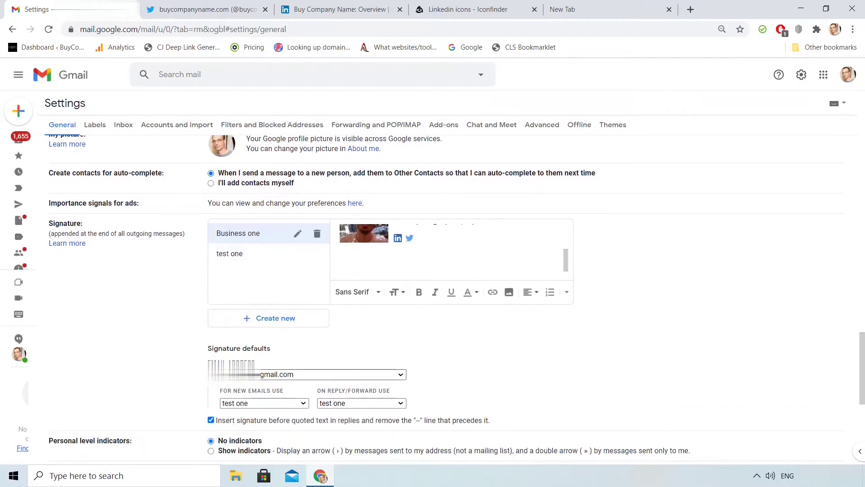
Keep 'test one' as the default signature for new emails.
click(279, 402)
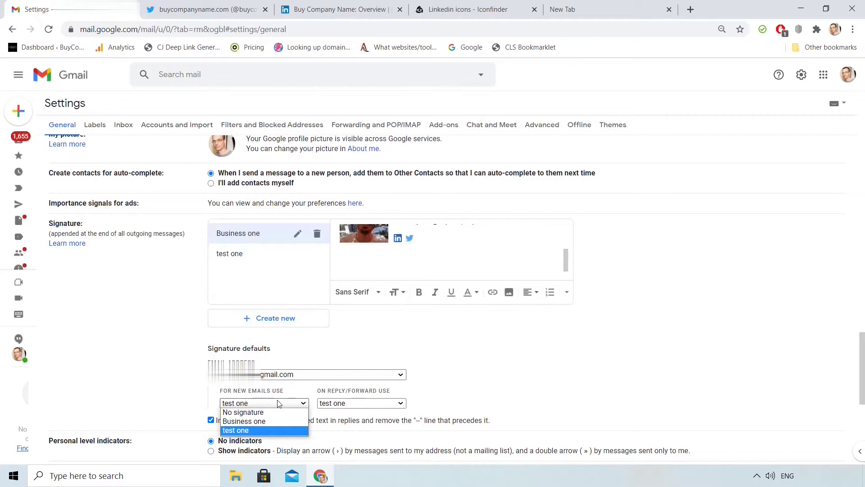
click(278, 404)
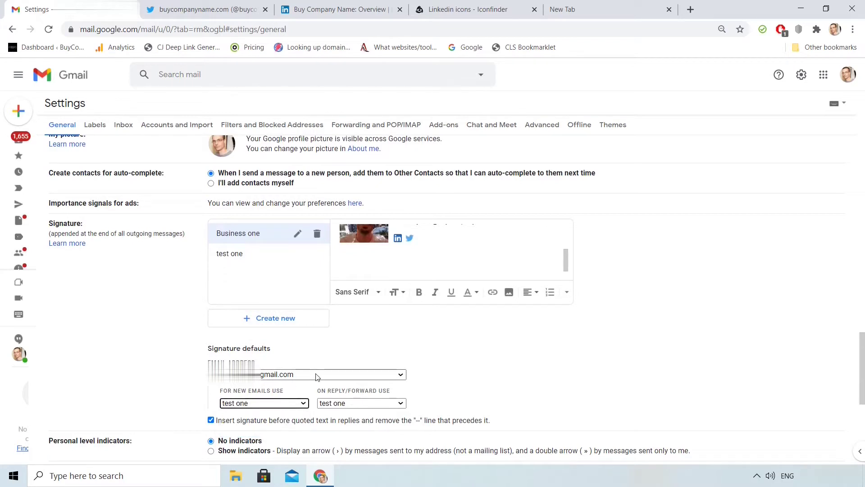
click(296, 405)
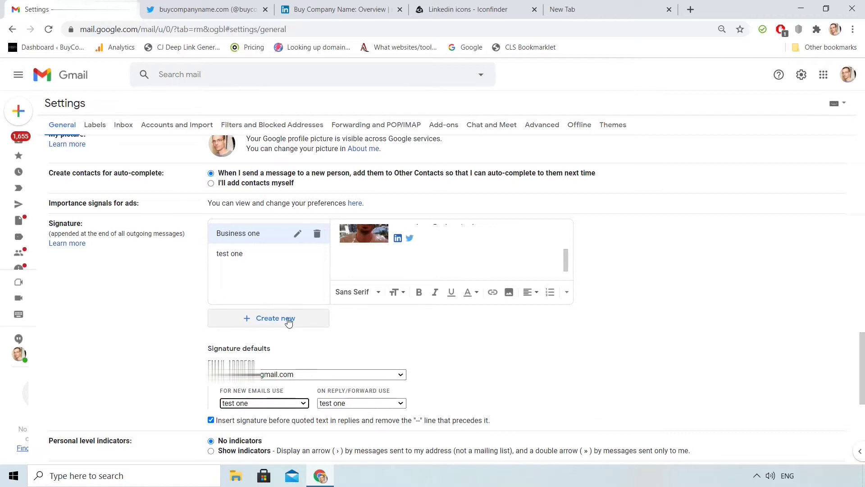
Create an empty signature named 'test 2' and move to the new Google tab.
click(268, 321)
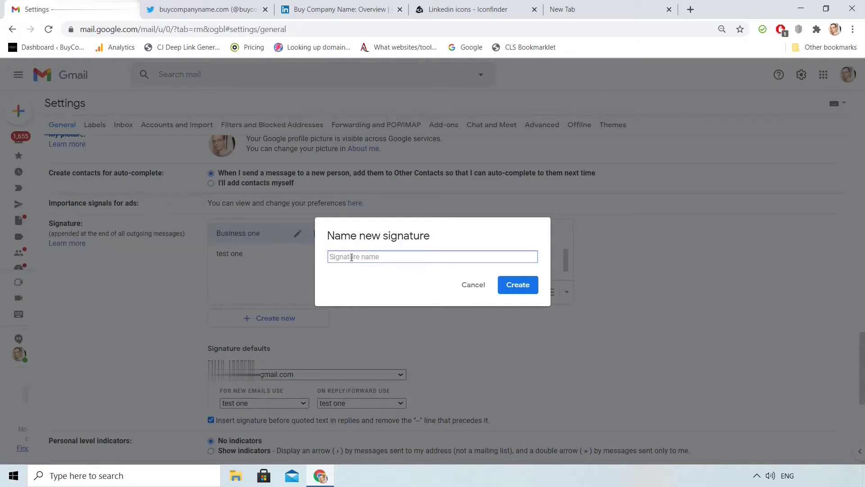
text(test 2)
click(518, 285)
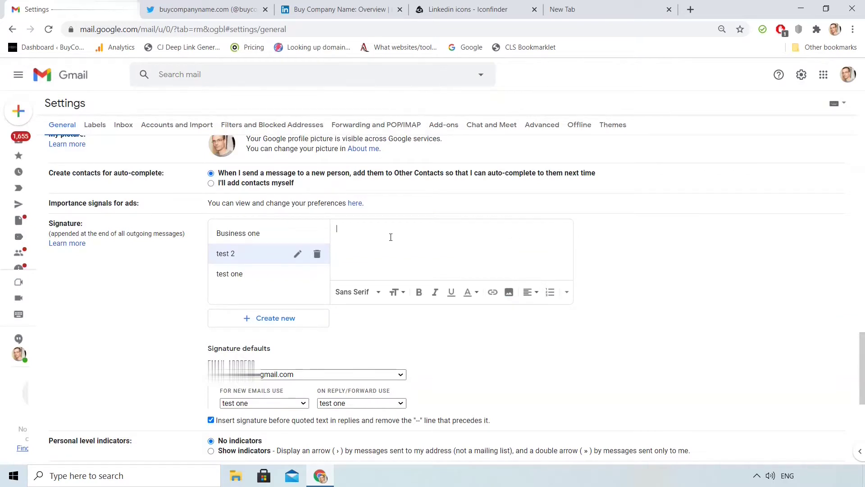
click(758, 475)
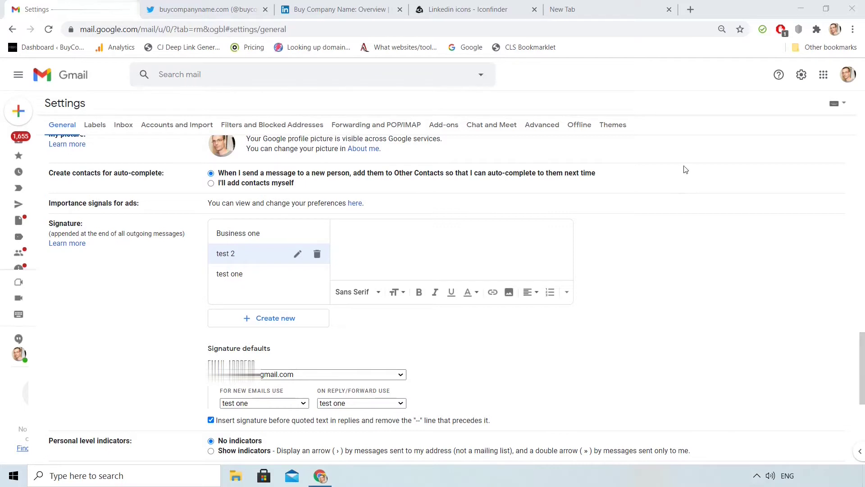
click(608, 10)
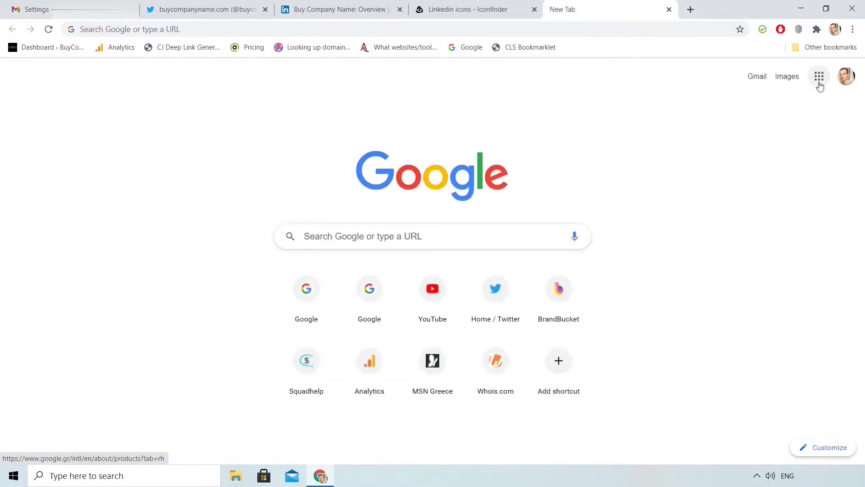
Open Drive from the Google apps launcher and start a new Google Docs file.
click(819, 80)
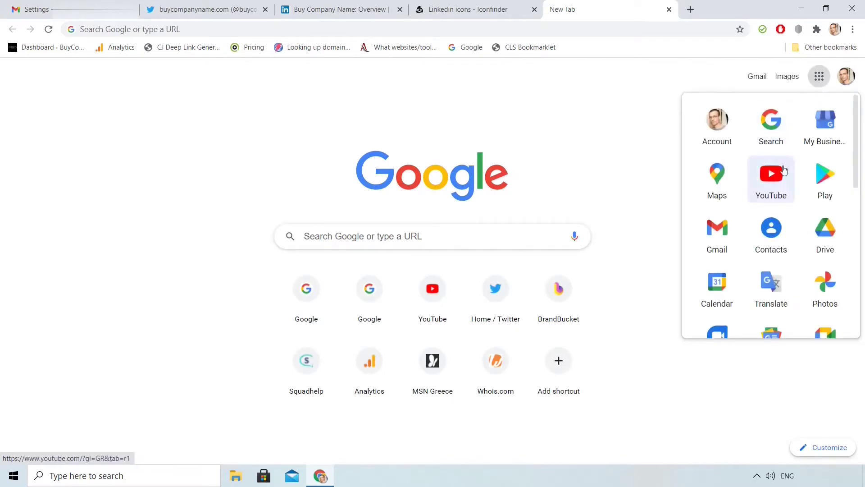
click(826, 243)
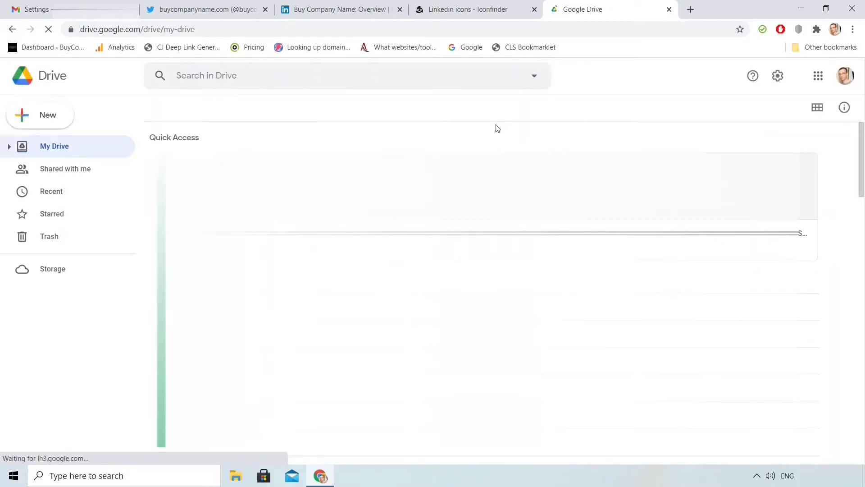
click(49, 115)
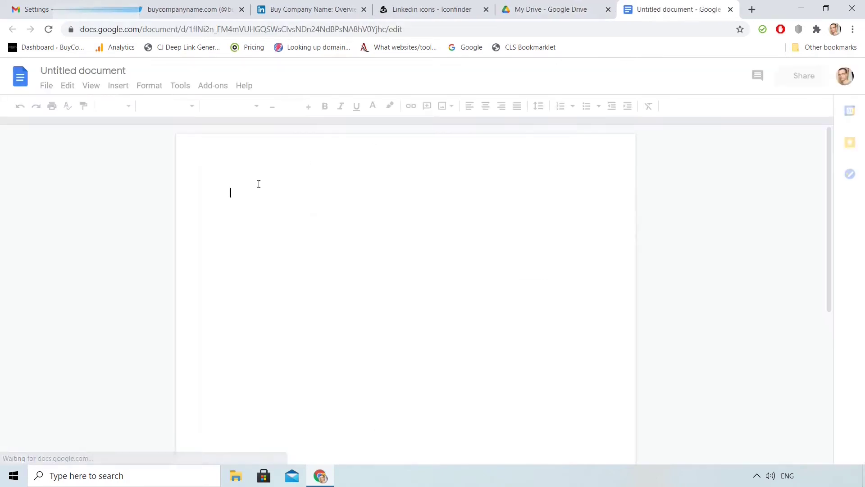
Insert a 2x1 table, narrow the first column to about an inch, and shrink the table.
click(118, 87)
mouse_move(136, 124)
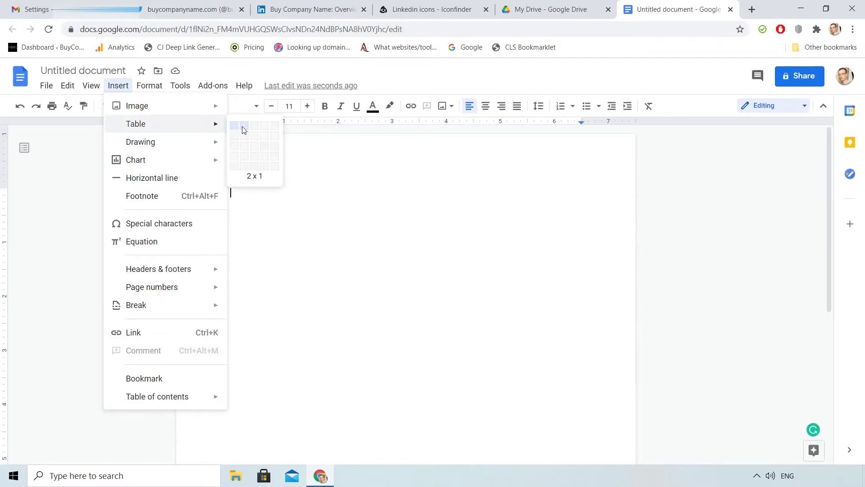
click(243, 130)
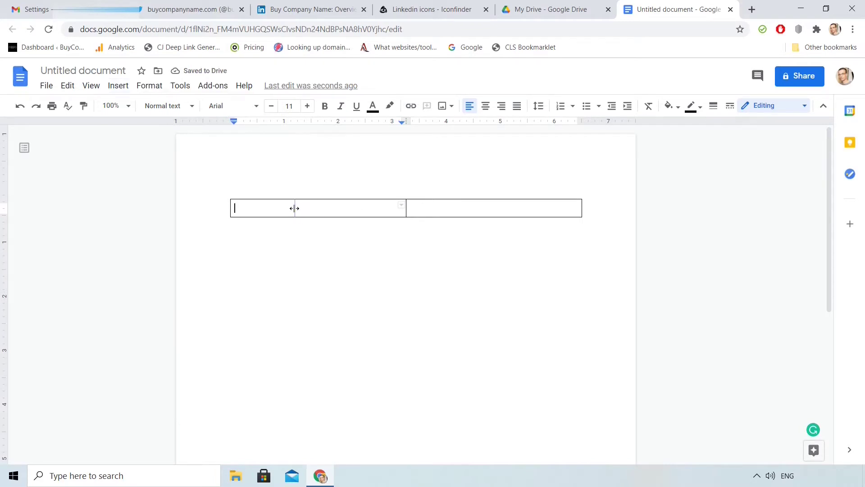
drag(348, 209, 289, 208)
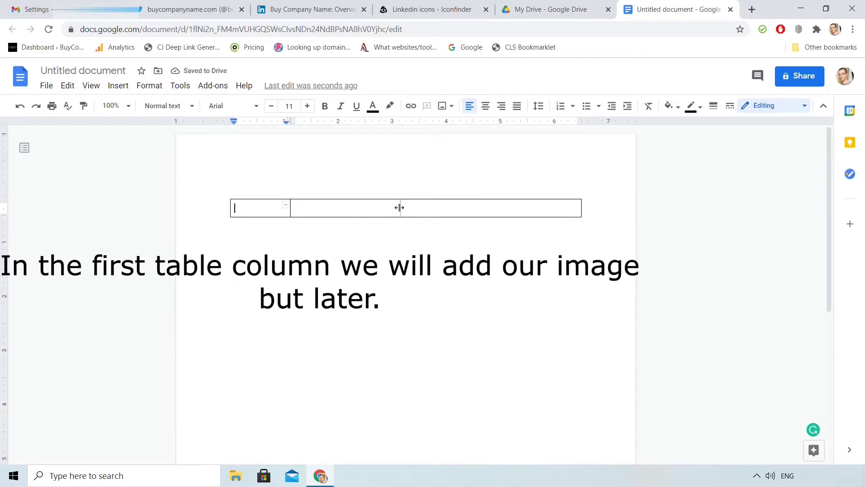
drag(414, 208, 438, 207)
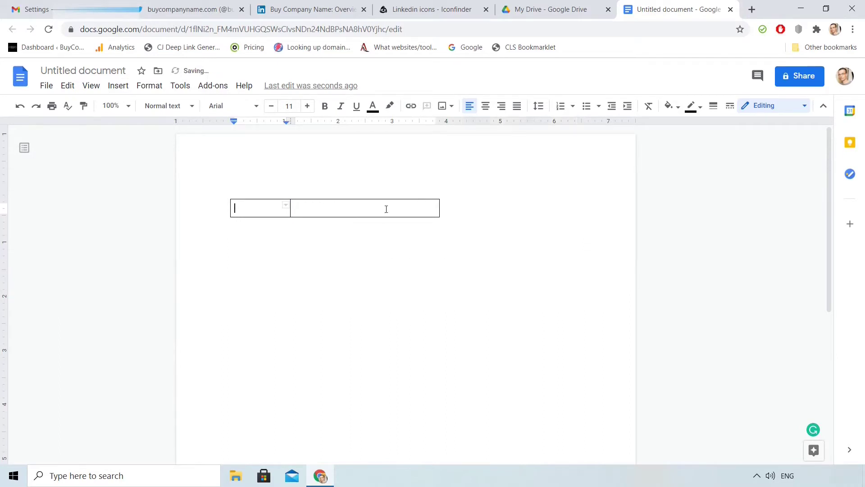
Type the name, 'Owner at Buycompanyname.com', phone and email lines into the second cell.
click(319, 207)
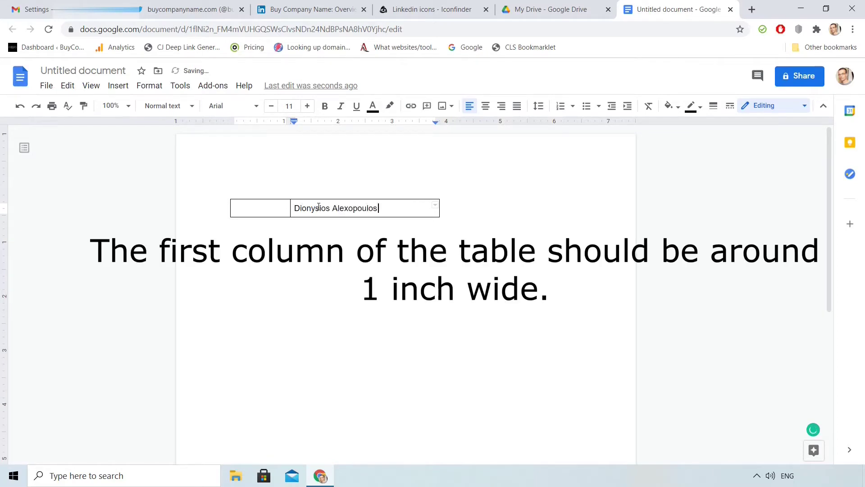
key(Return)
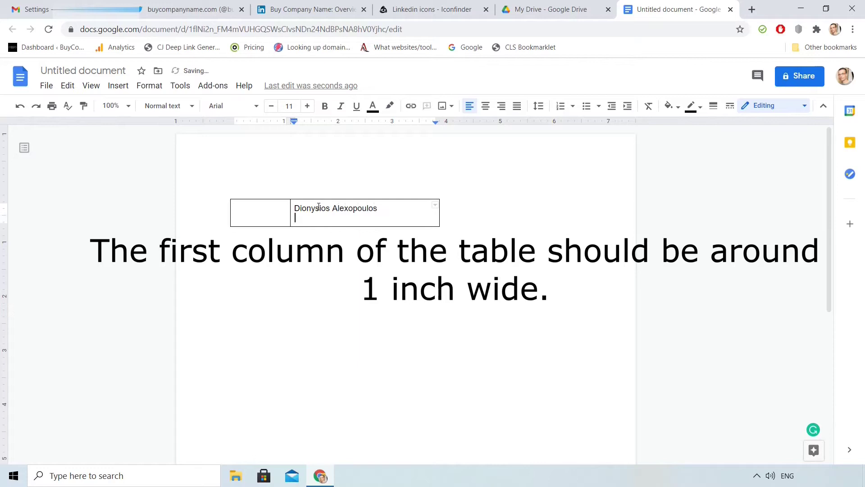
text(0)
key(BackSpace)
key(BackSpace)
text(Owner at B)
text(uycompanyname.com)
key(Return)
text(P: )
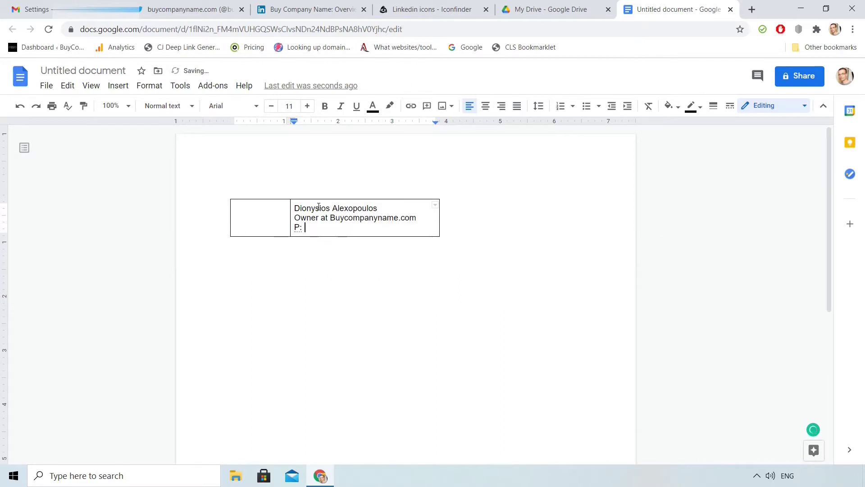
text((300) )
text(000-0000)
key(Return)
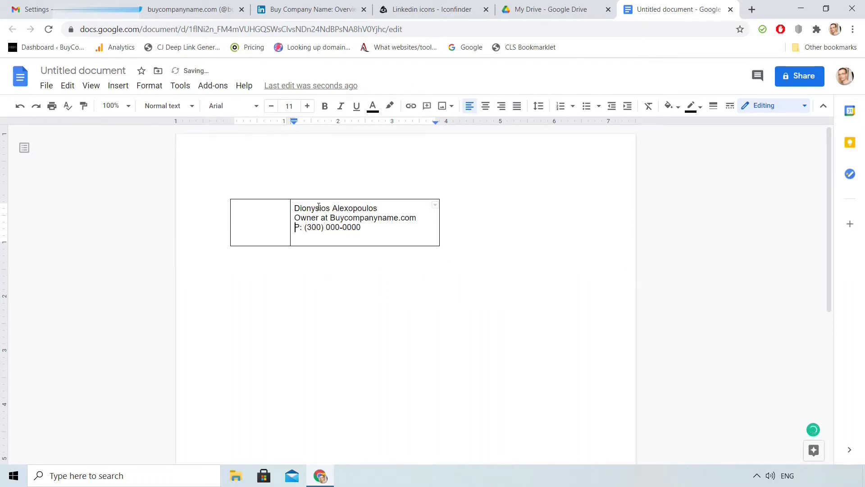
key(BackSpace)
key(BackSpace)
text(p)
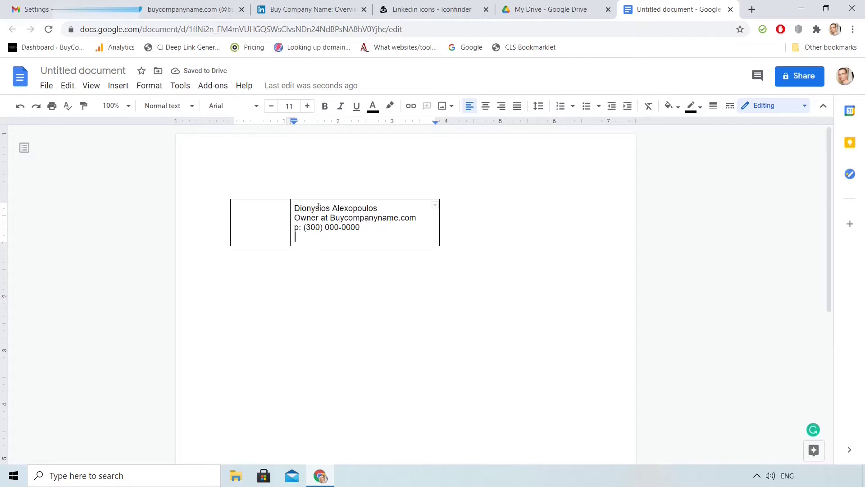
key(ctrl+v)
key(Return)
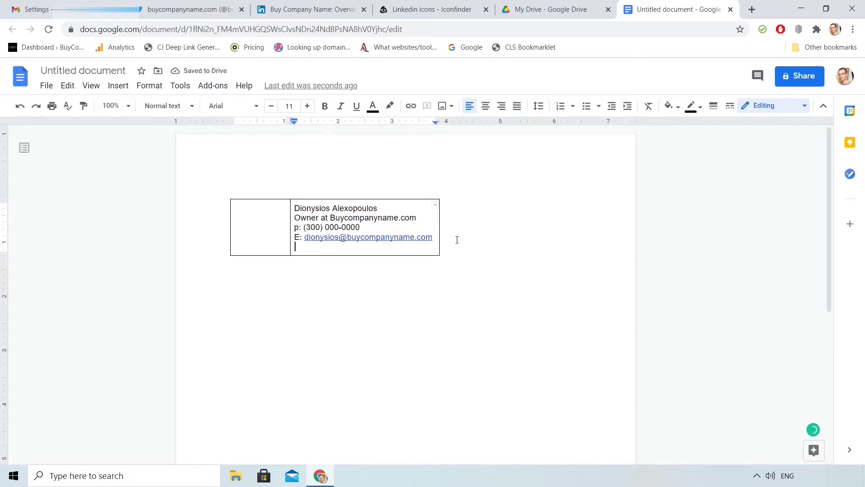
key(shift+Left)
key(shift+Left)
key(shift+Left)
key(shift+Left)
key(shift+Left)
key(shift+Left)
key(shift+Left)
key(shift+Left)
key(shift+Left)
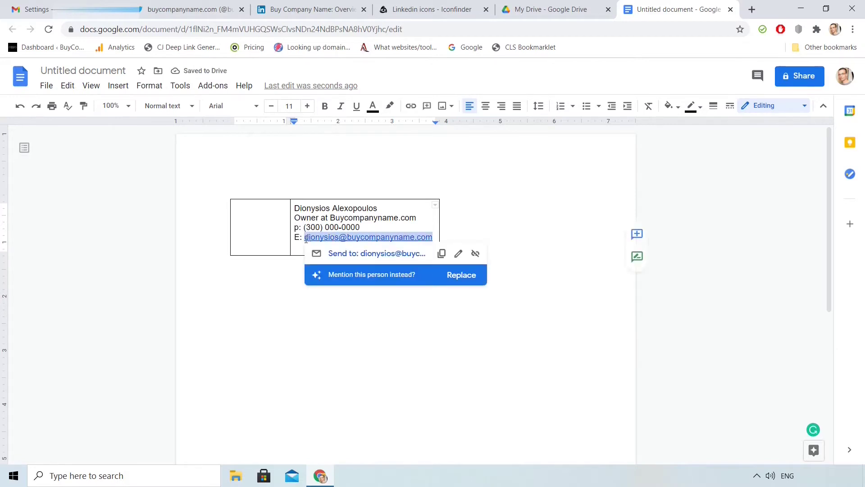
Remove the email address link and change the 'E' label to lowercase 'e'.
click(473, 254)
click(434, 239)
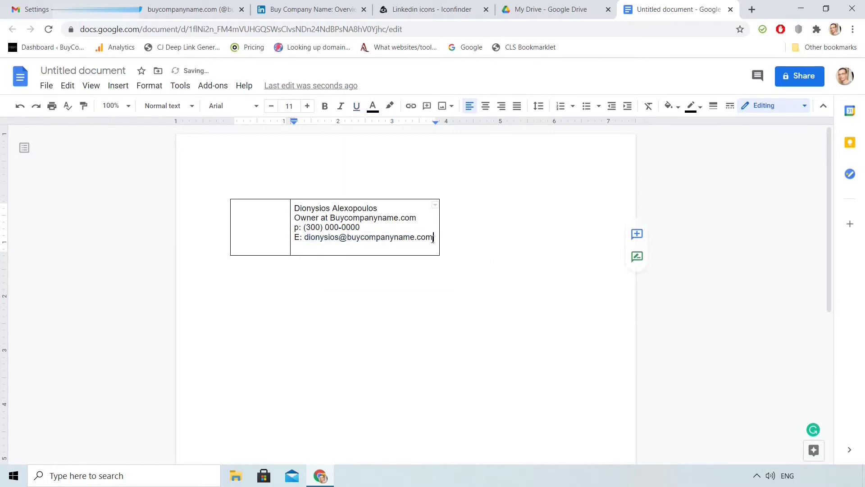
double_click(297, 239)
text(e)
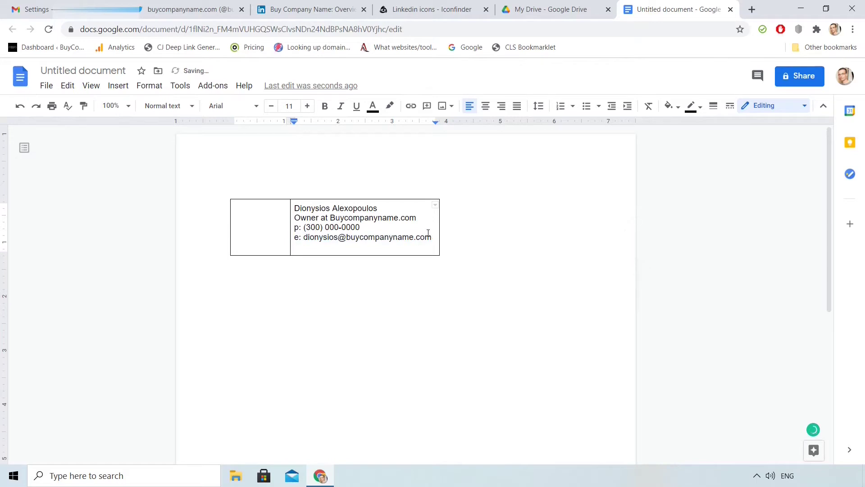
Colour the 'p' and 'e' labels blue.
double_click(298, 228)
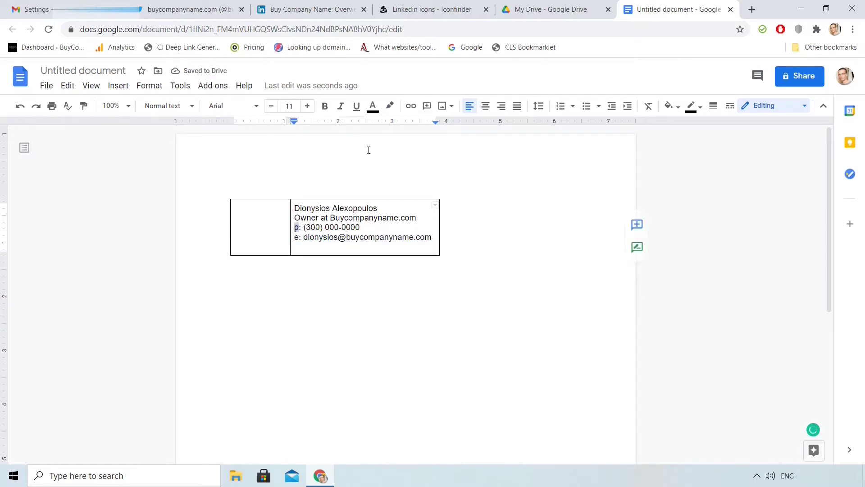
click(374, 108)
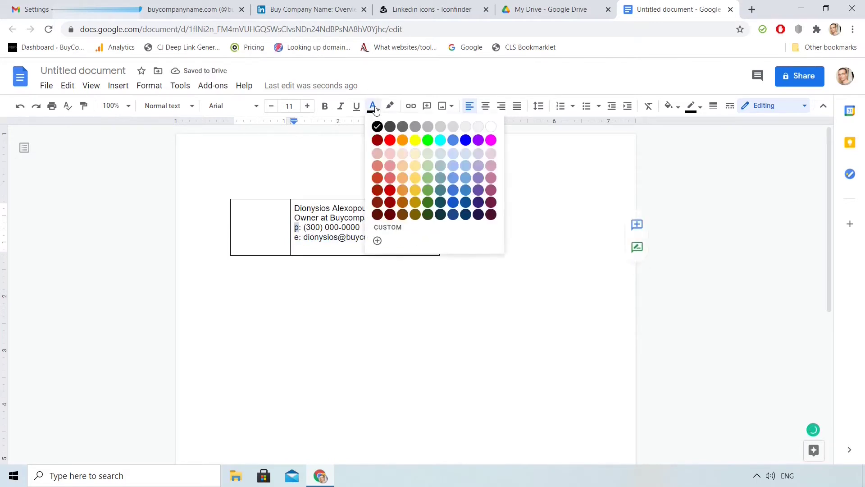
click(466, 140)
click(307, 237)
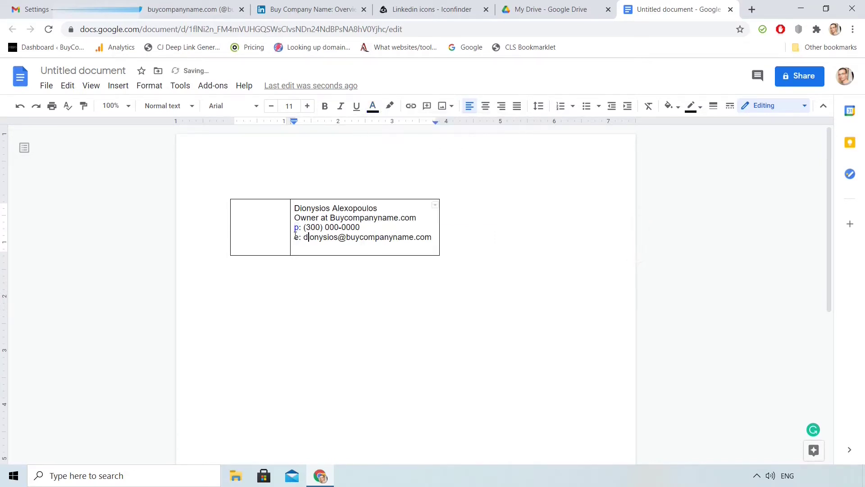
drag(294, 237, 299, 237)
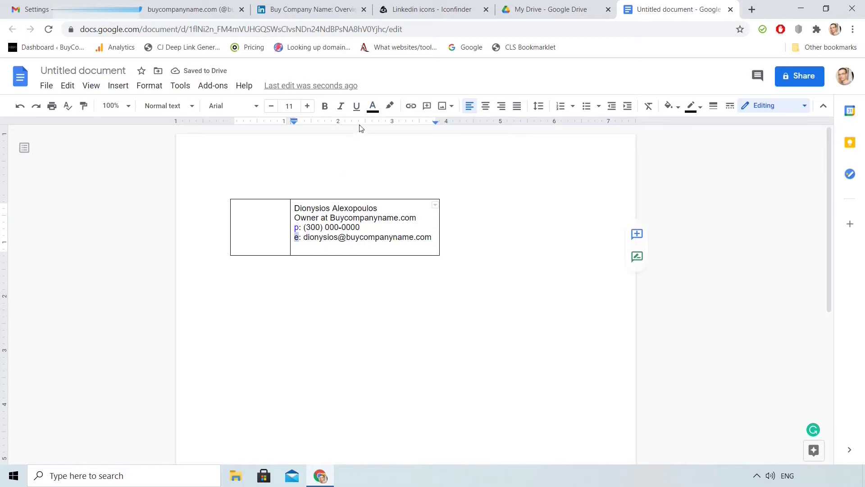
click(372, 107)
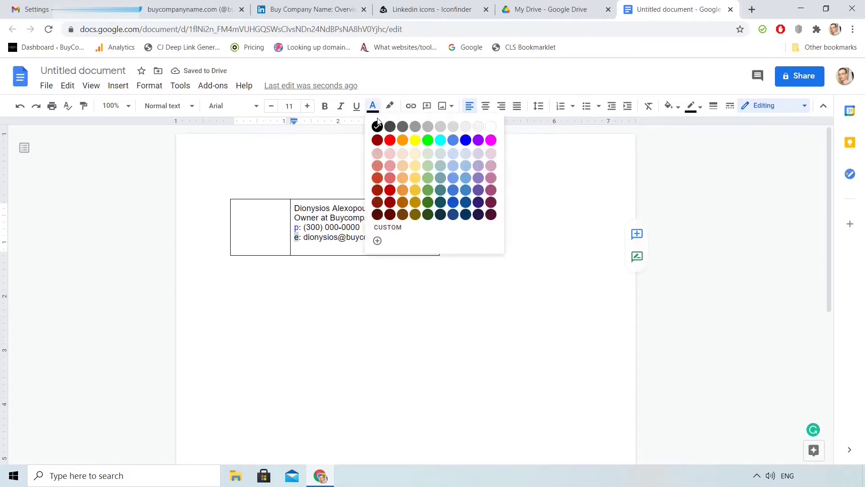
click(466, 141)
Try italic on the signature text.
drag(433, 237, 295, 209)
click(254, 108)
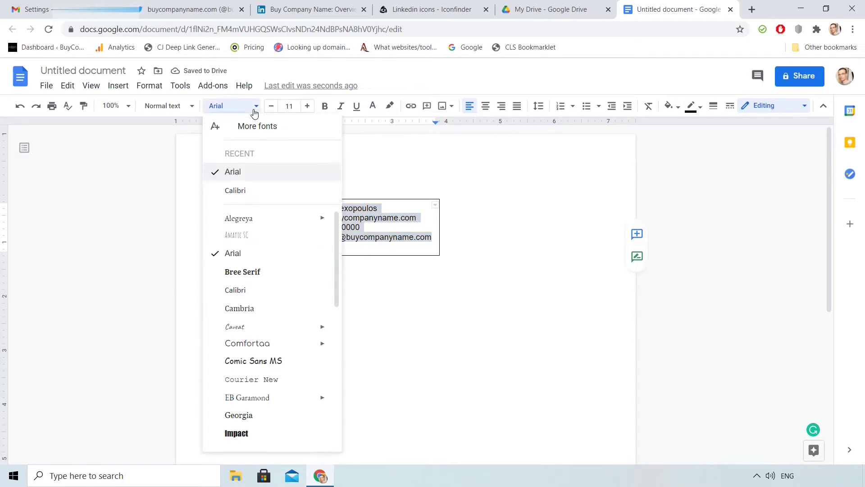
click(255, 109)
click(340, 106)
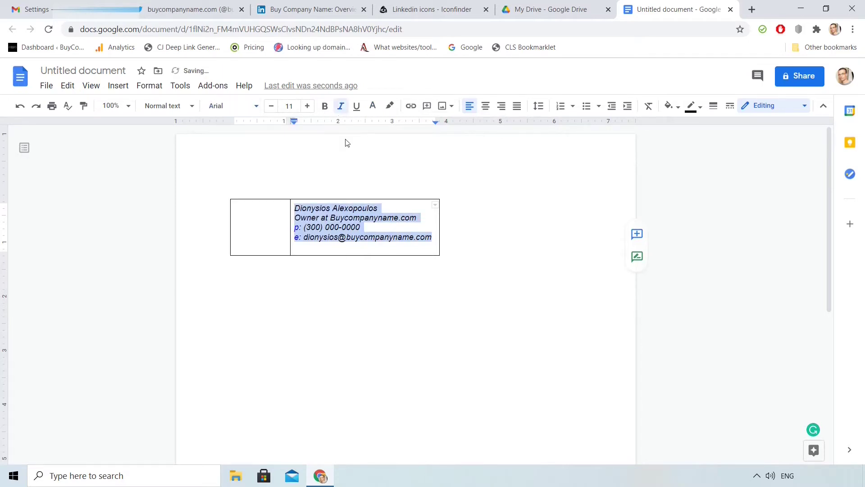
click(387, 232)
Remove italic, try bold, then return the signature text to regular weight.
drag(432, 238, 295, 209)
click(340, 107)
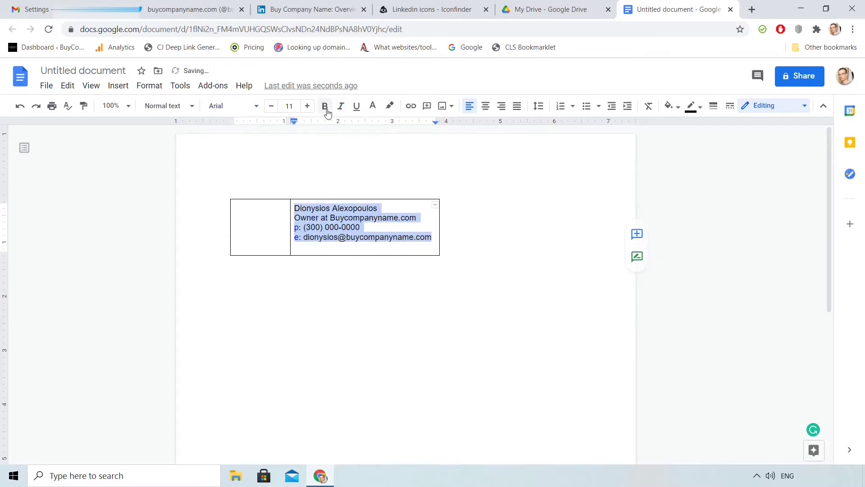
click(324, 106)
click(389, 242)
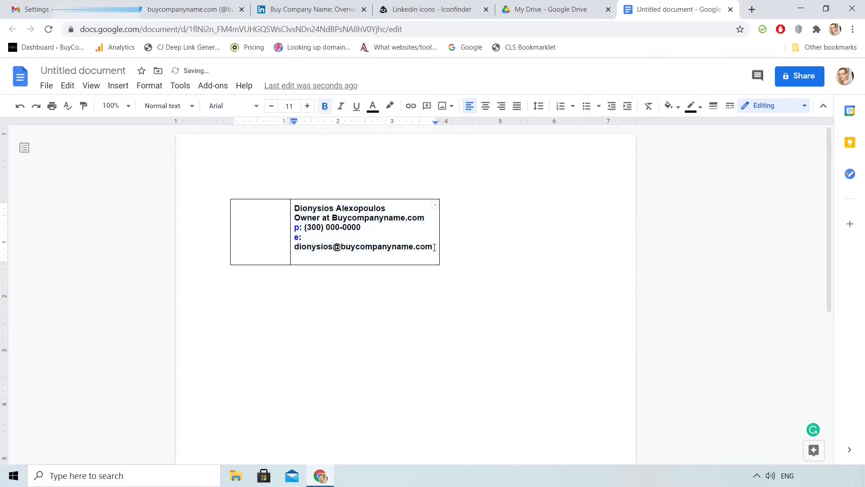
drag(435, 247, 295, 207)
click(324, 106)
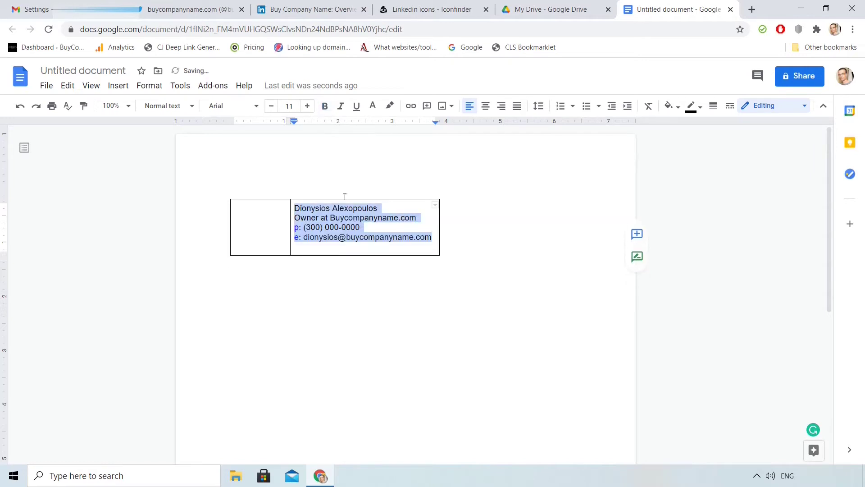
click(257, 106)
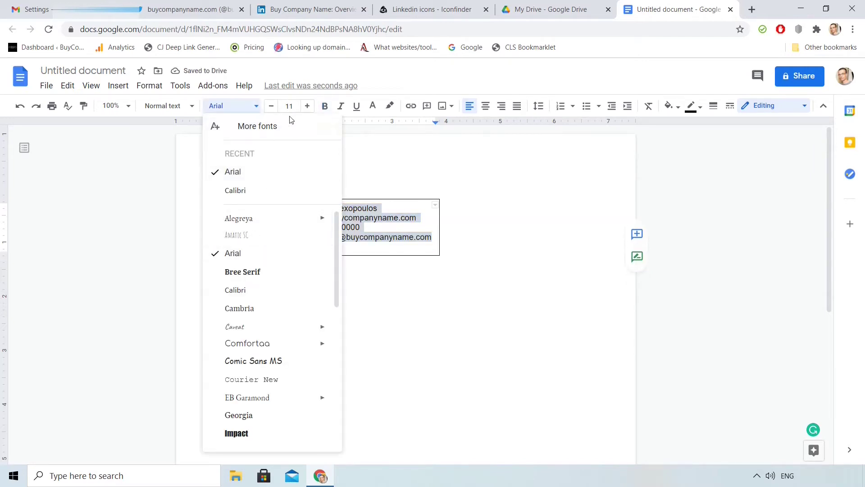
click(421, 211)
click(306, 248)
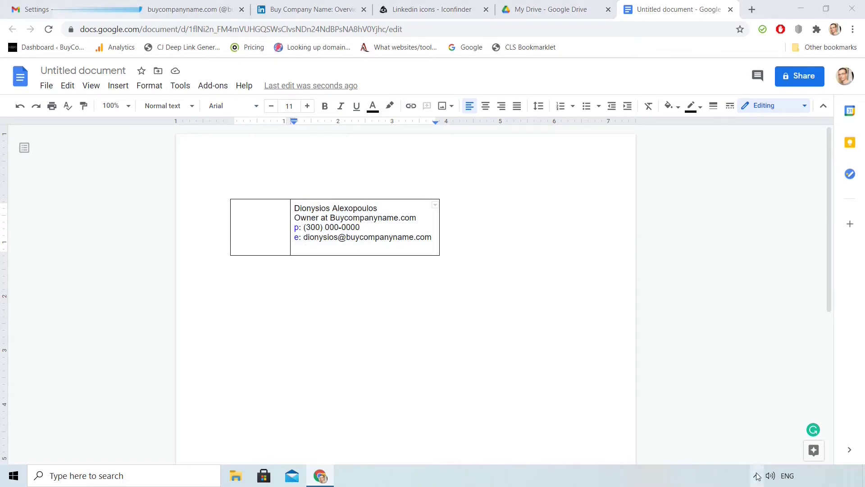
Search Iconfinder for 'facebook' and download the round blue icon as a 24 px PNG.
click(419, 9)
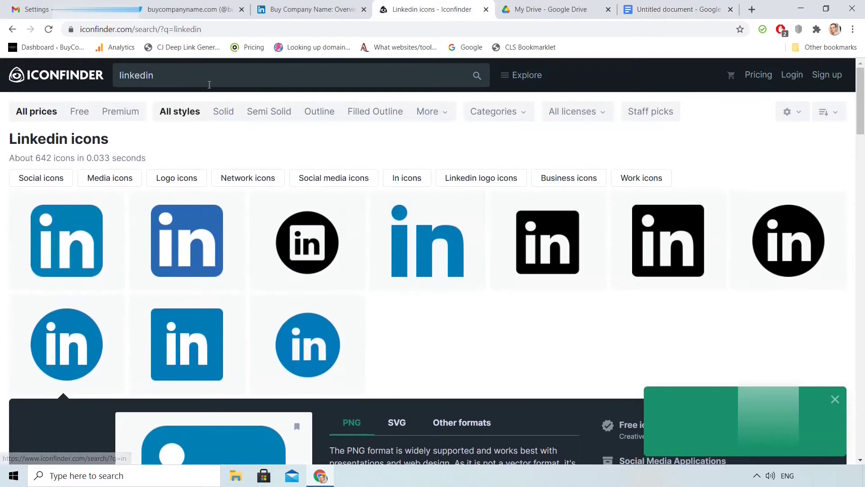
click(209, 84)
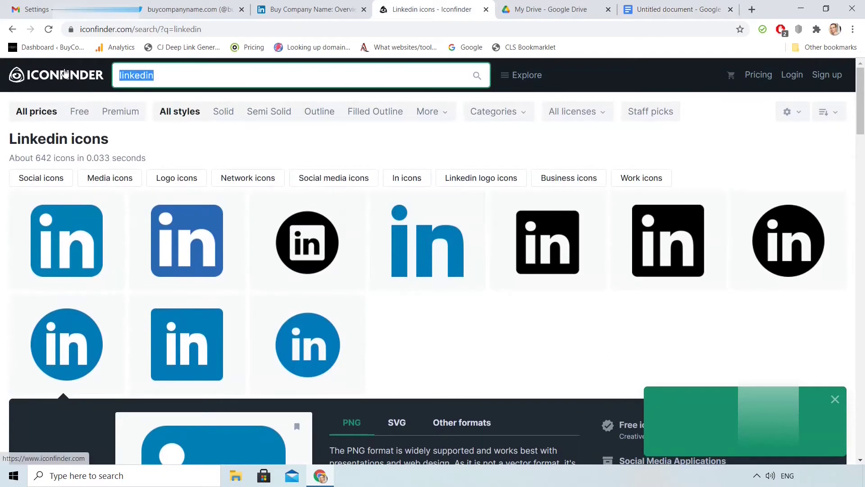
text(facebook)
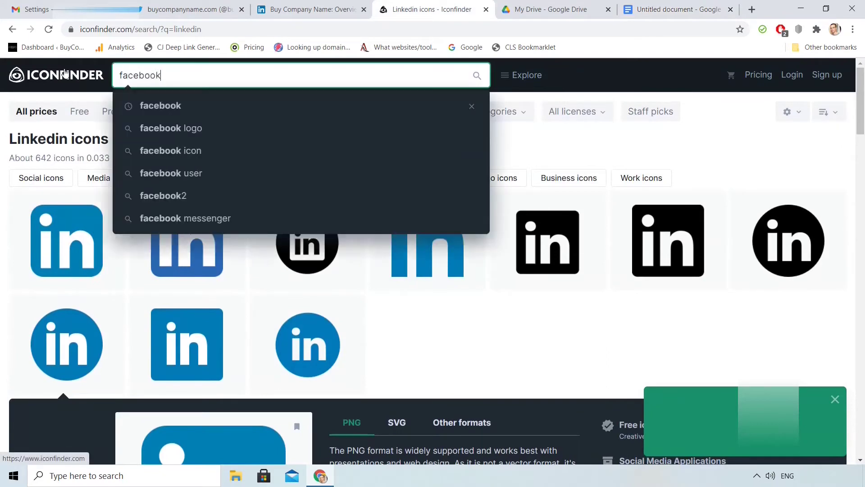
key(Return)
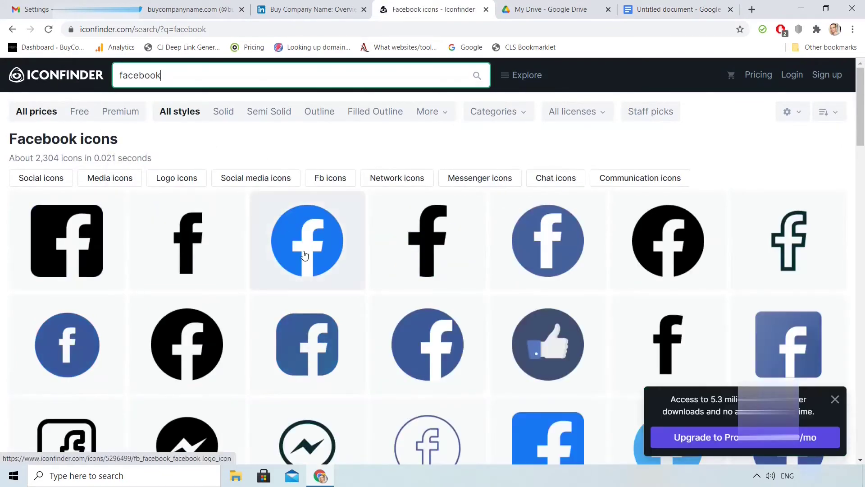
click(305, 257)
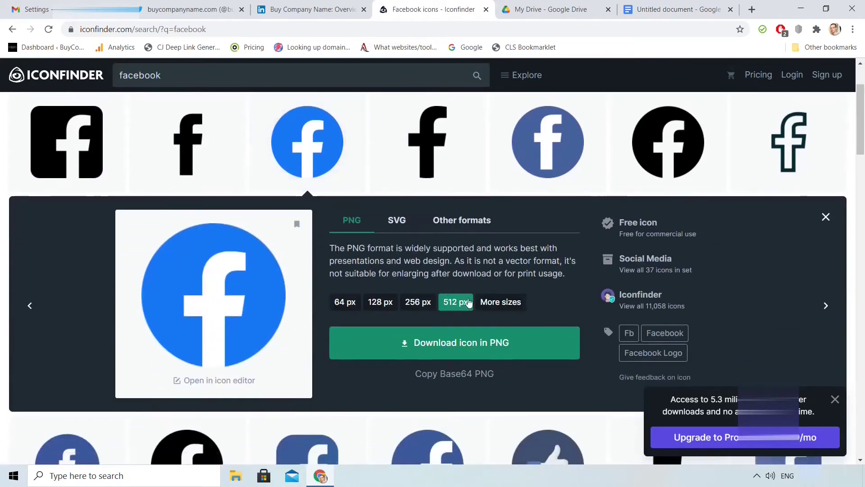
click(500, 301)
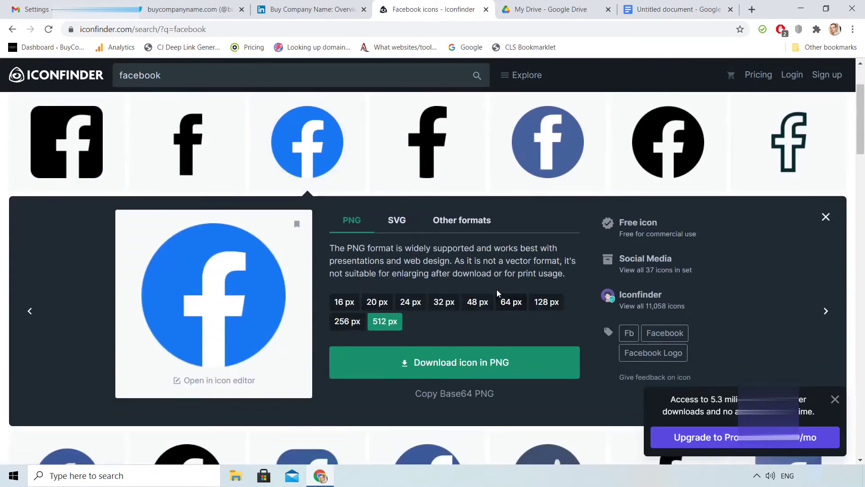
click(410, 302)
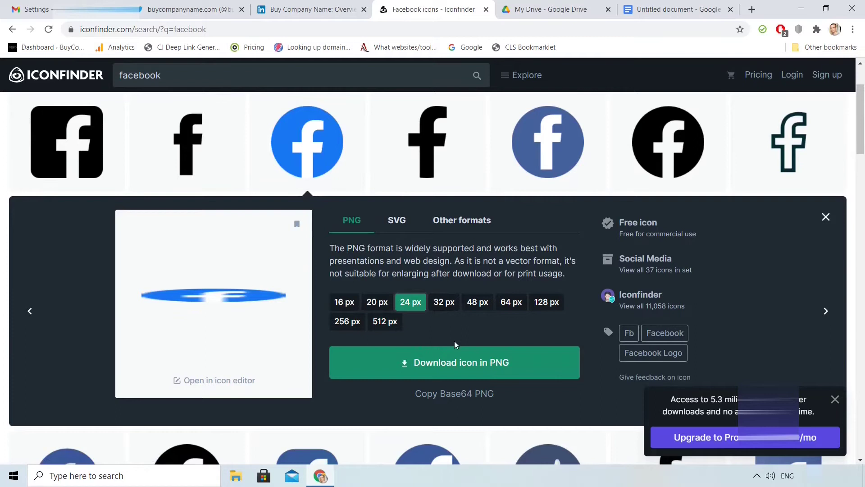
click(443, 302)
click(413, 304)
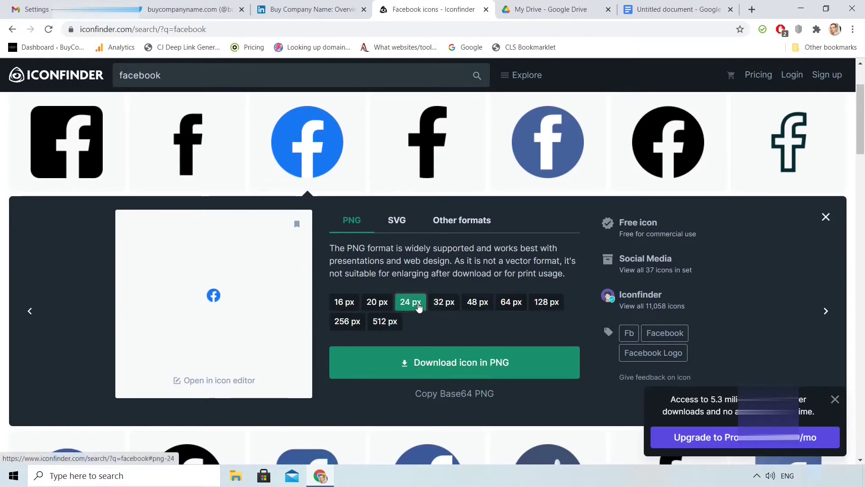
click(464, 361)
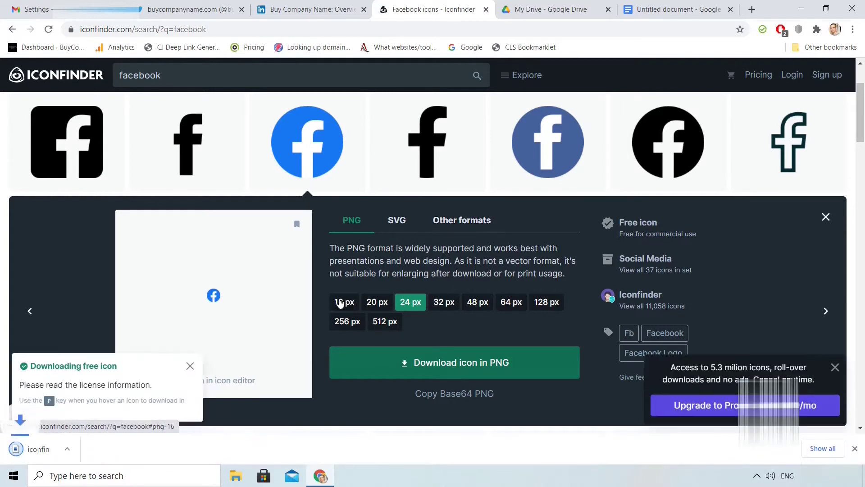
scroll(271, 203, up, 2)
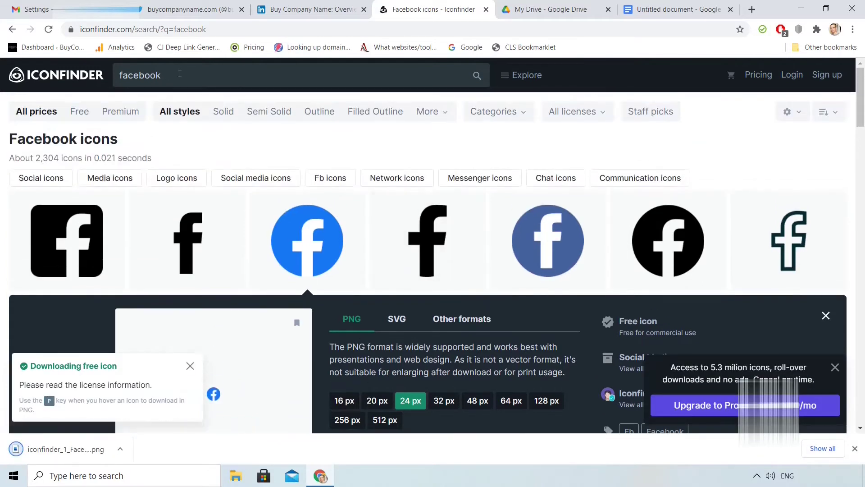
Search 'linkedin', download the first icon as a 24 px PNG, and return to the document.
click(167, 75)
double_click(167, 75)
text(lin)
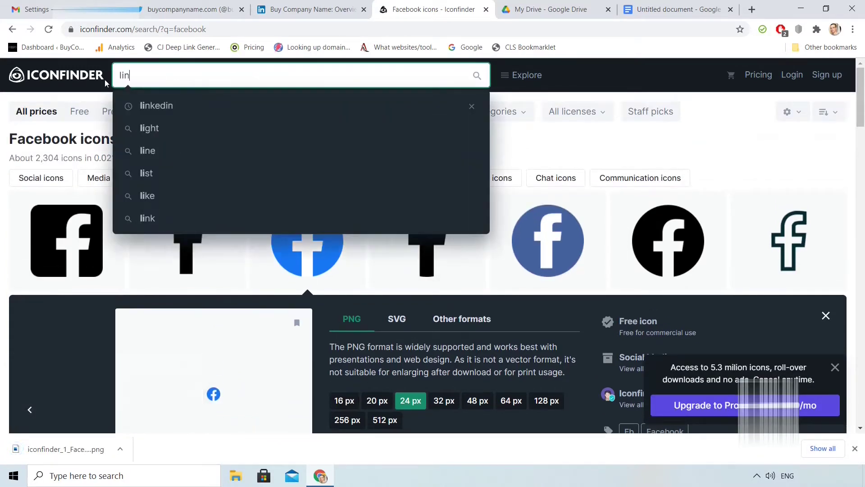
text(kedin)
key(Return)
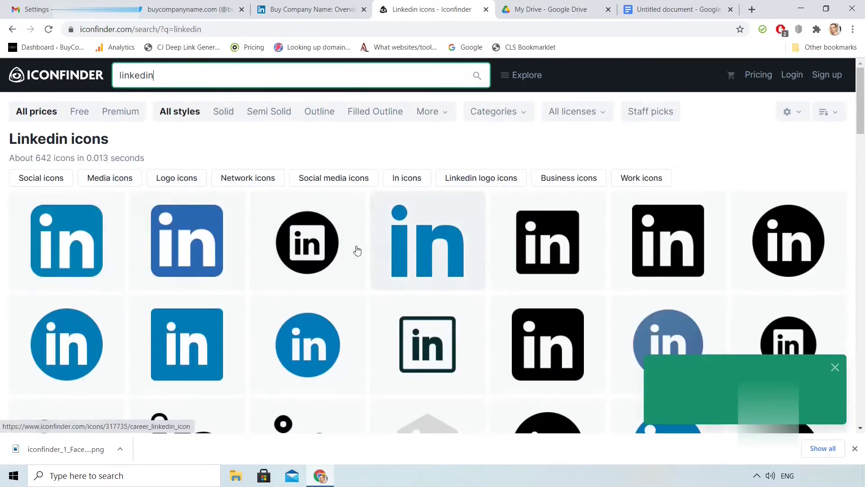
click(86, 245)
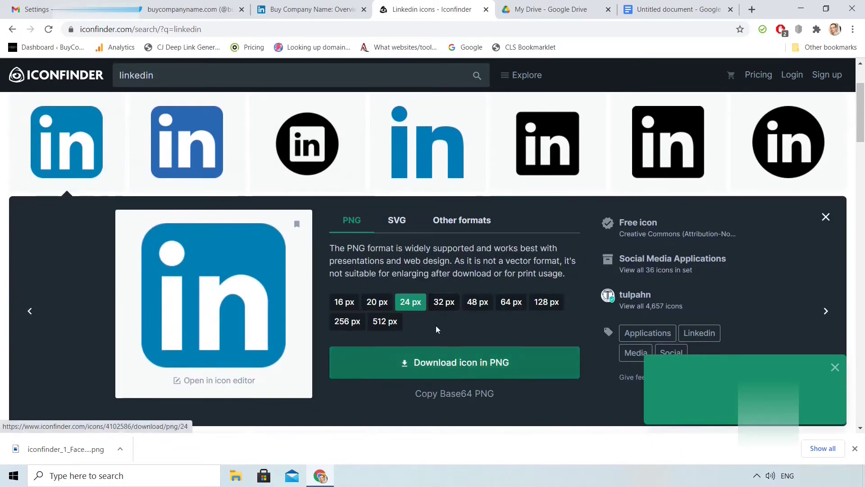
click(413, 362)
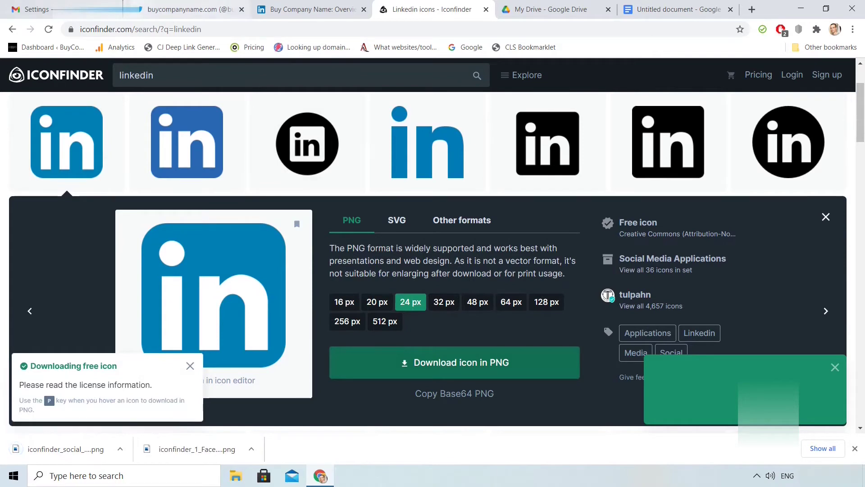
click(670, 6)
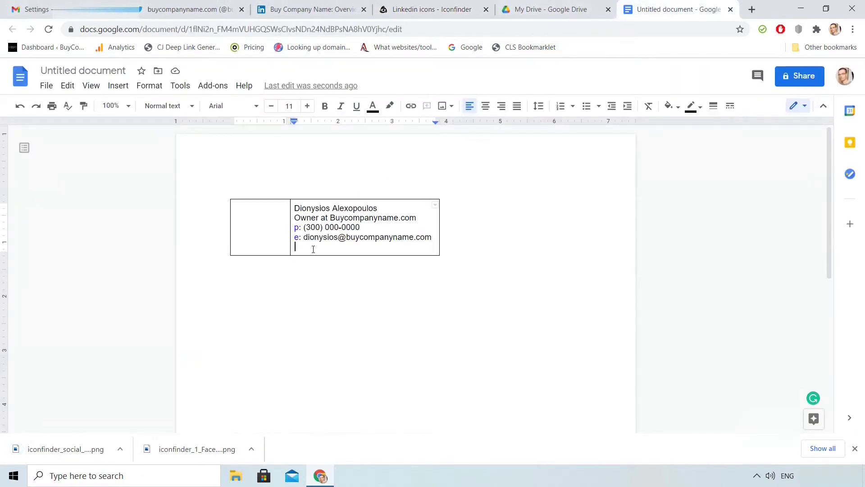
Upload the Facebook icon PNG below the email line of the signature.
click(116, 86)
mouse_move(136, 106)
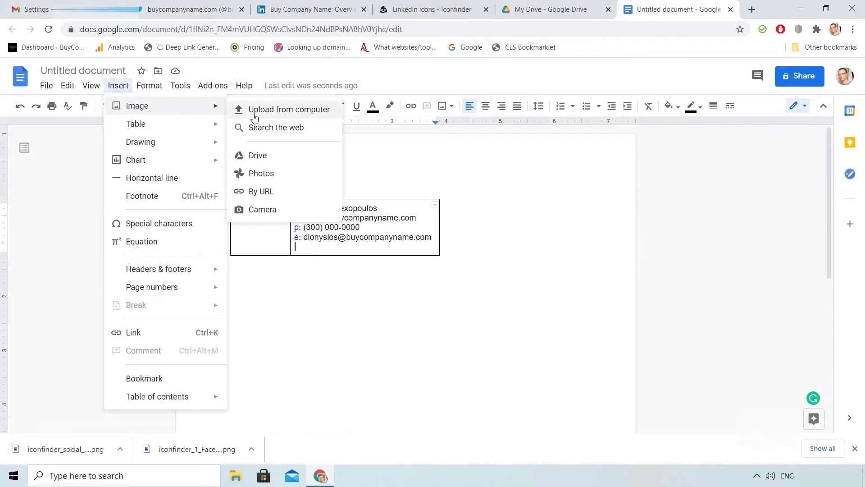
click(252, 110)
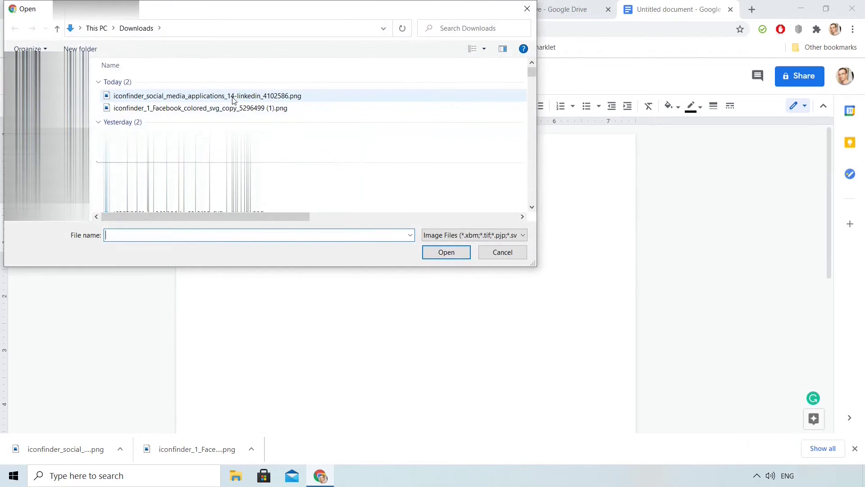
click(232, 109)
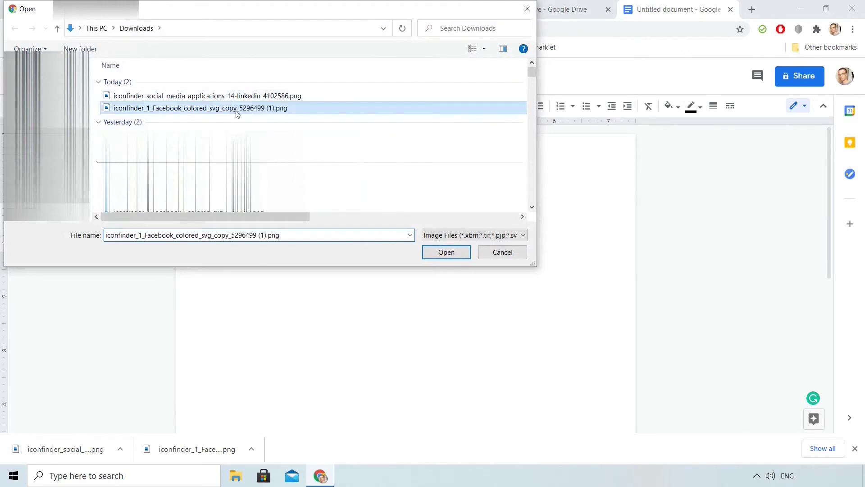
click(446, 252)
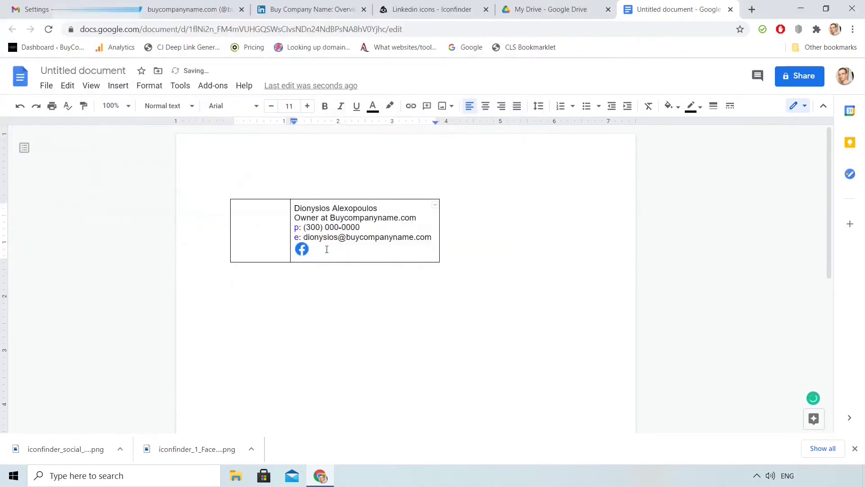
Upload the LinkedIn icon PNG beside the Facebook icon.
click(118, 85)
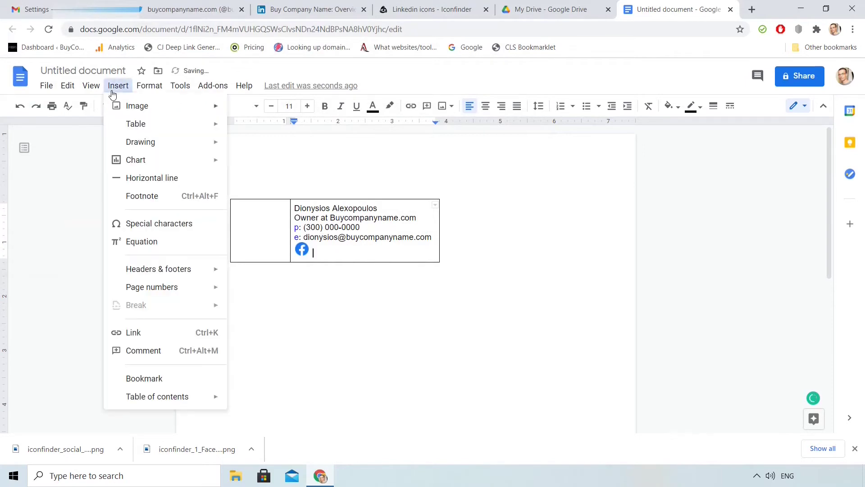
mouse_move(136, 106)
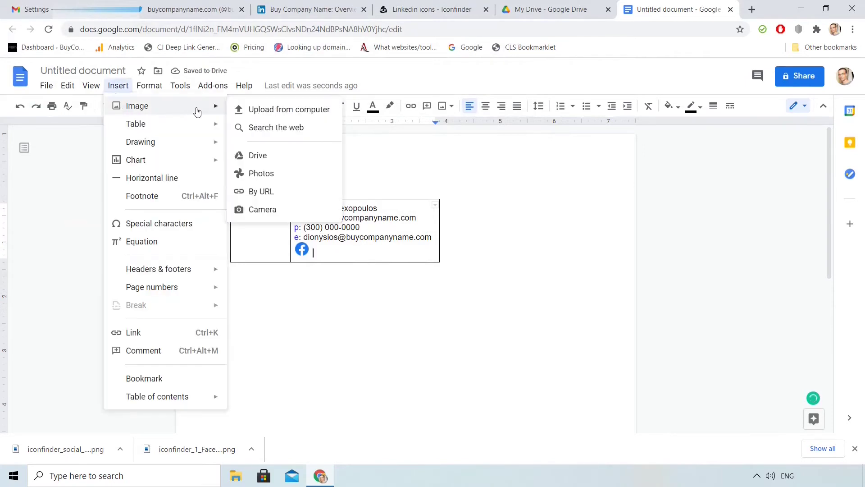
click(271, 108)
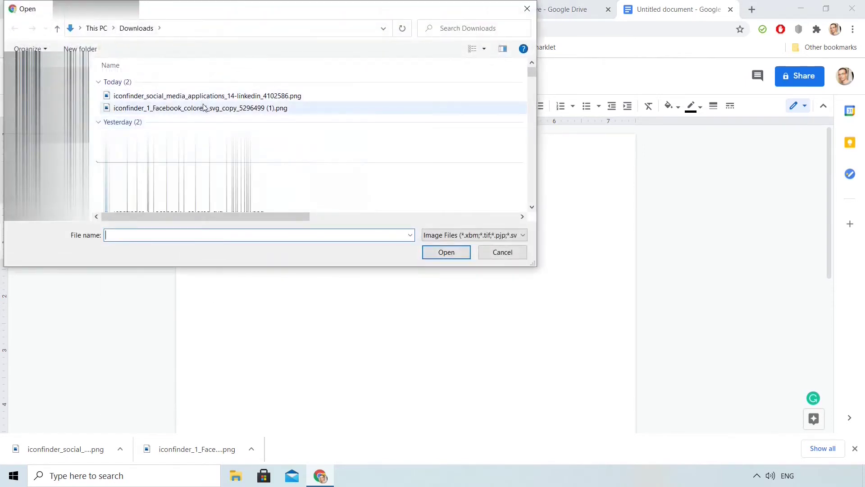
click(203, 97)
click(441, 258)
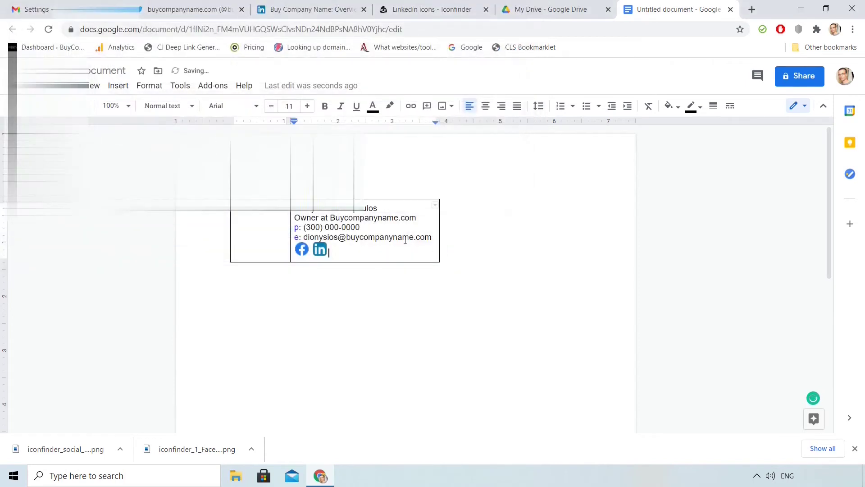
click(256, 213)
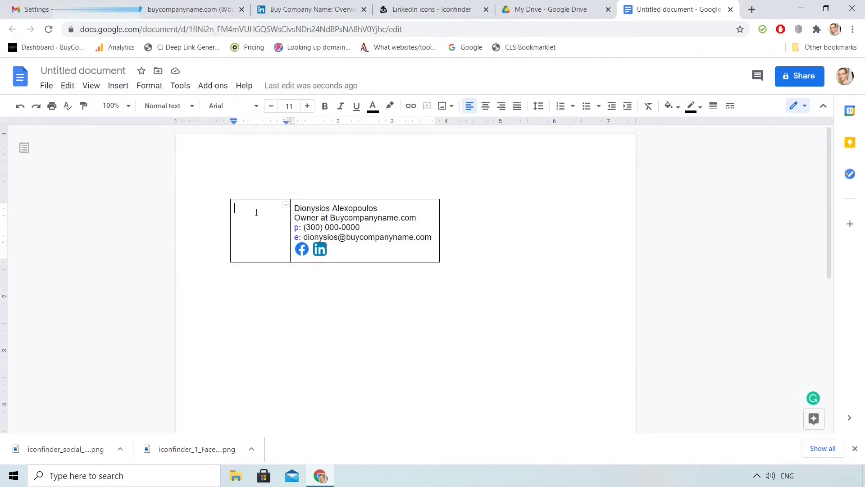
Set the signature table's border width to 0 pt in Table properties.
drag(429, 255, 222, 216)
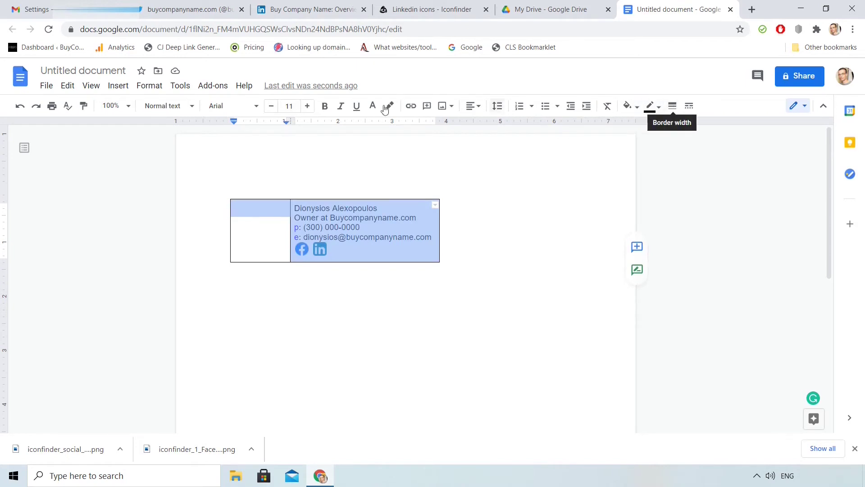
click(90, 86)
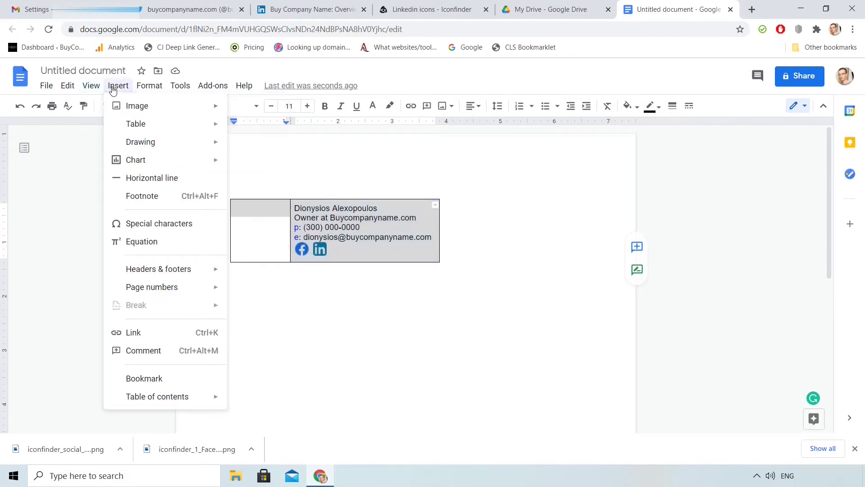
mouse_move(149, 86)
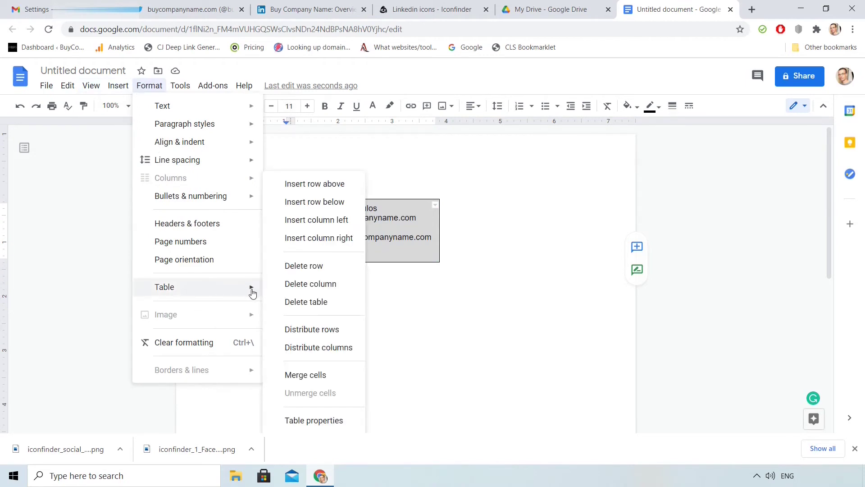
mouse_move(165, 286)
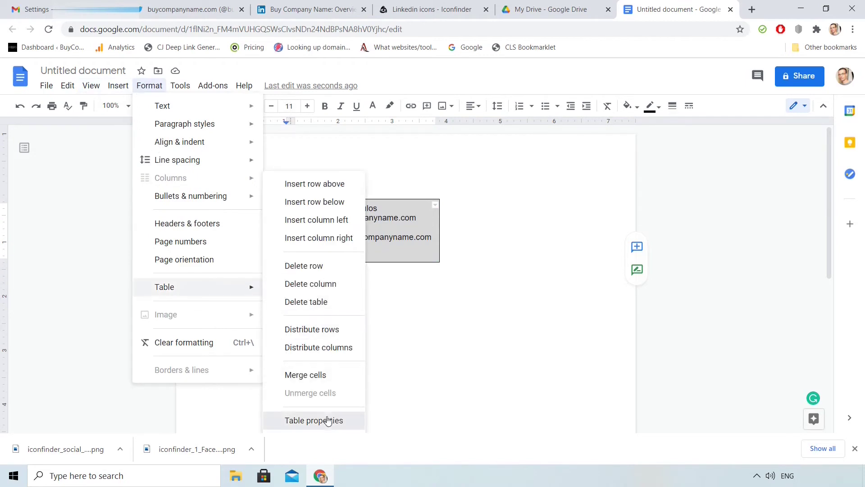
click(330, 420)
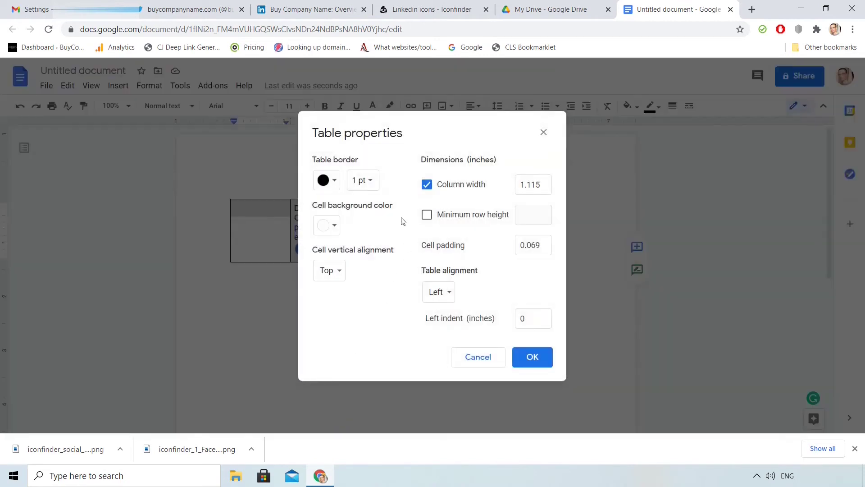
click(359, 180)
click(373, 207)
click(538, 359)
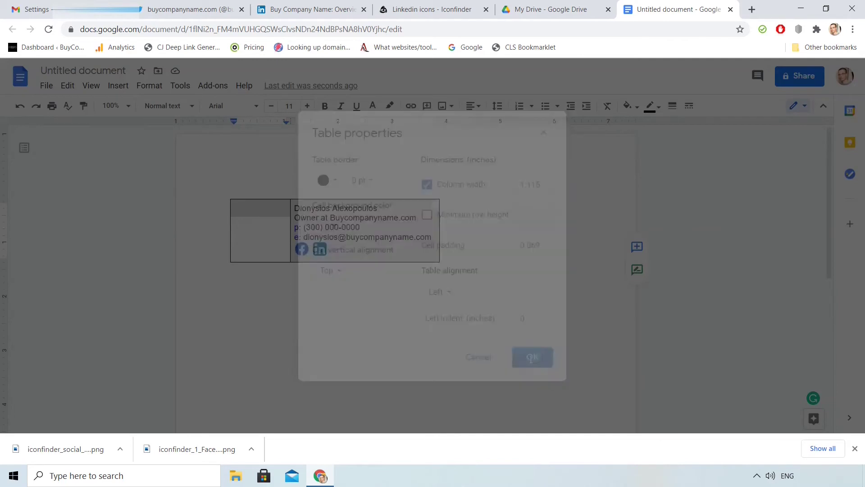
Select the whole borderless signature and go to Gmail's settings tab.
click(468, 243)
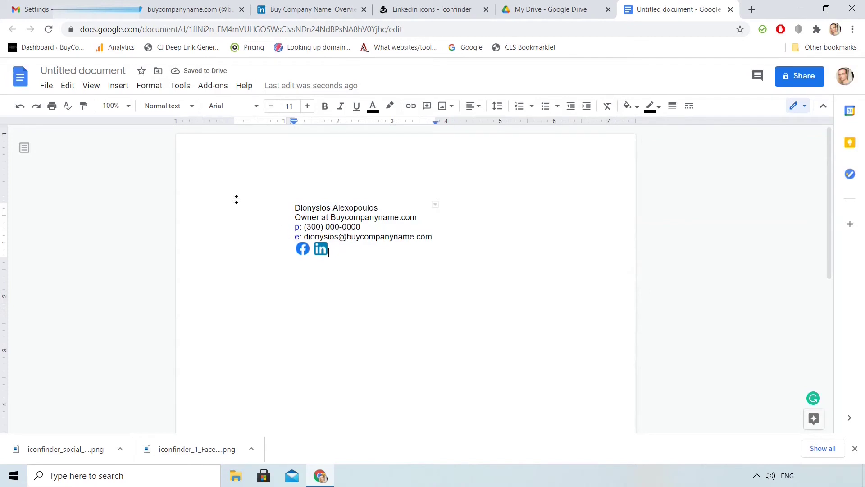
drag(353, 253, 245, 225)
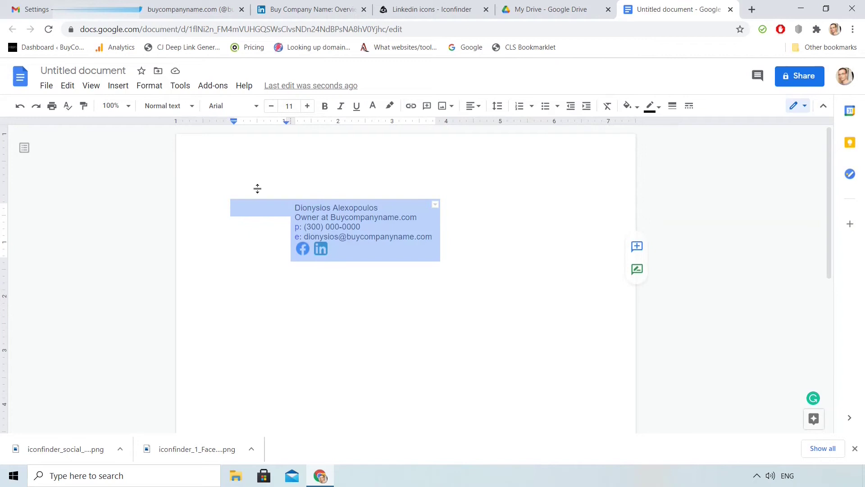
click(76, 9)
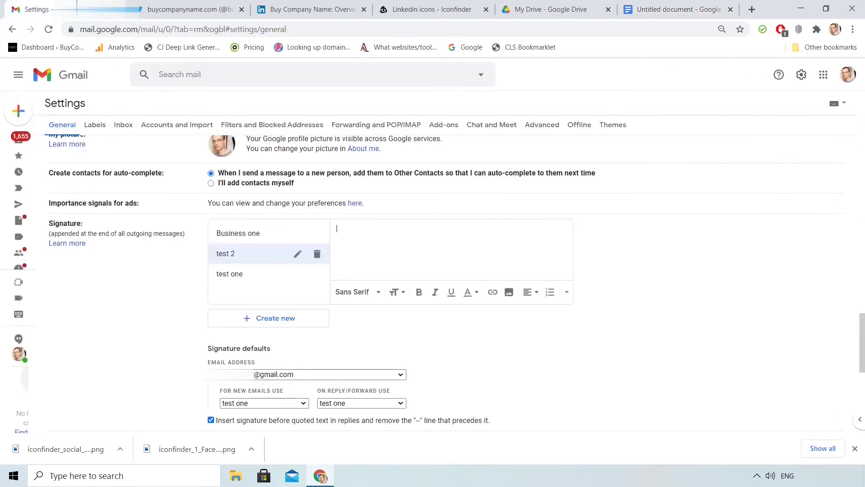
Paste the contact block with social icons into the 'test 2' editor, then check the document.
right_click(356, 231)
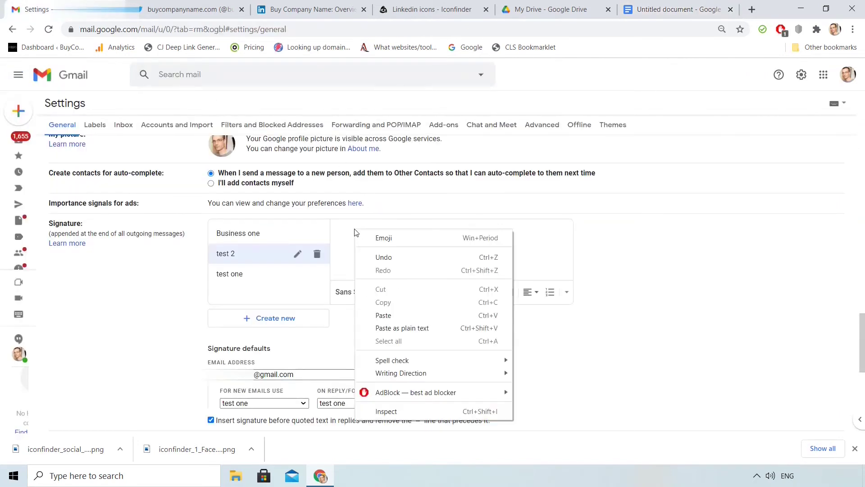
click(406, 320)
click(402, 270)
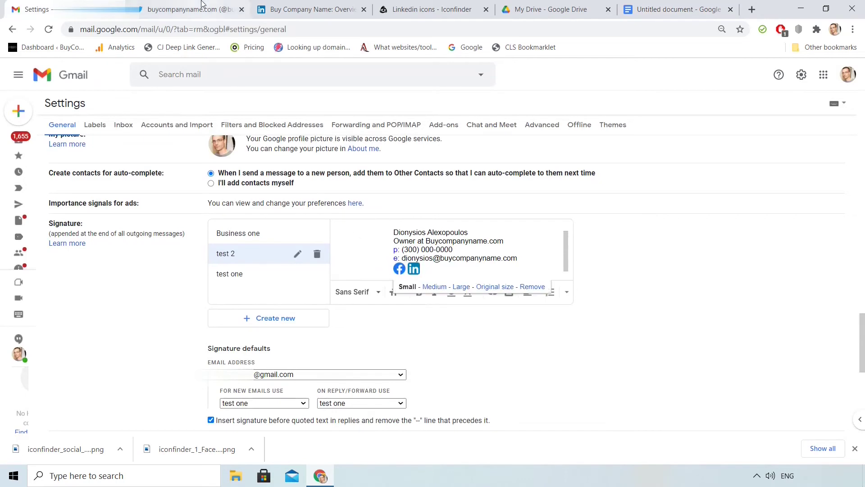
click(680, 9)
click(320, 237)
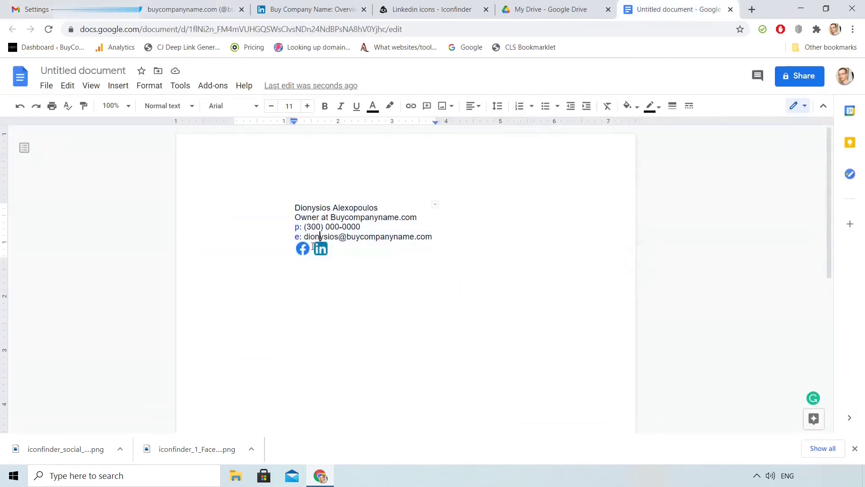
key(ctrl+1)
click(270, 252)
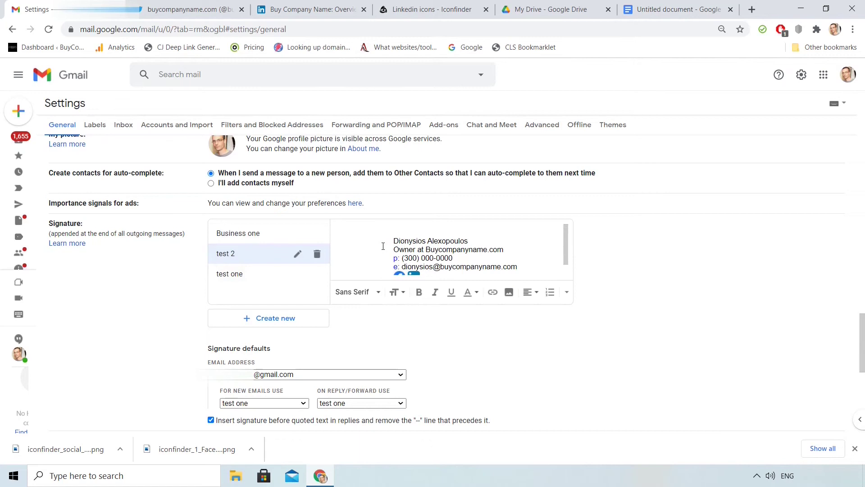
Insert 'my photo 1' from My Drive into the test 2 signature.
click(511, 293)
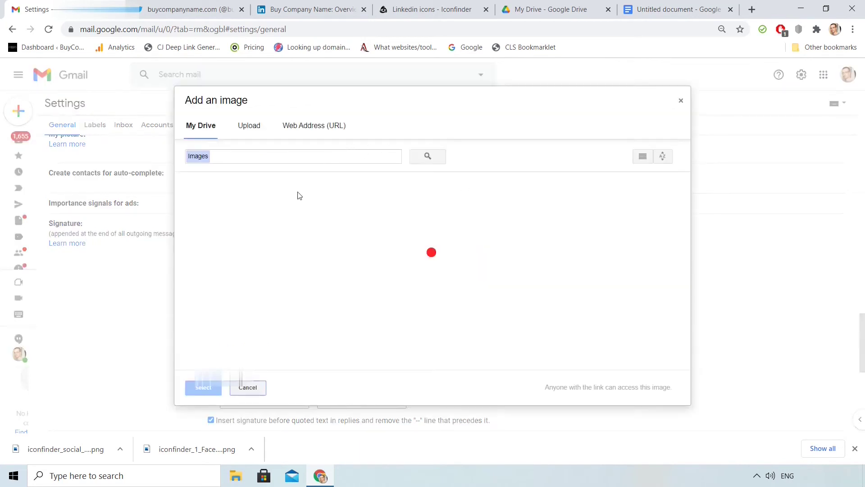
scroll(338, 265, down, 2)
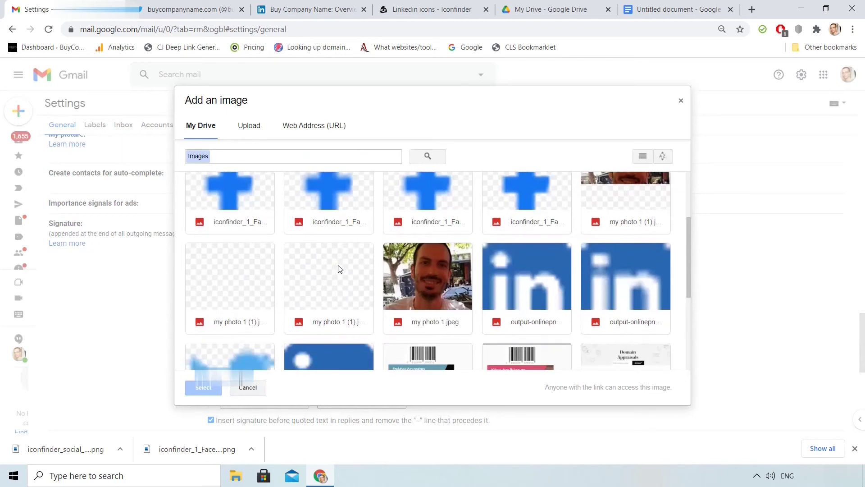
click(227, 286)
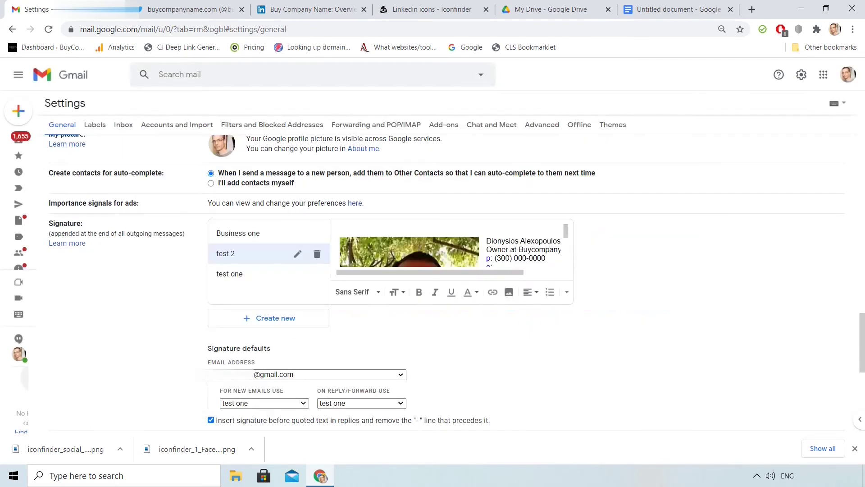
Resize the test 2 signature photo to Small, and open Downloads in File Explorer.
click(353, 287)
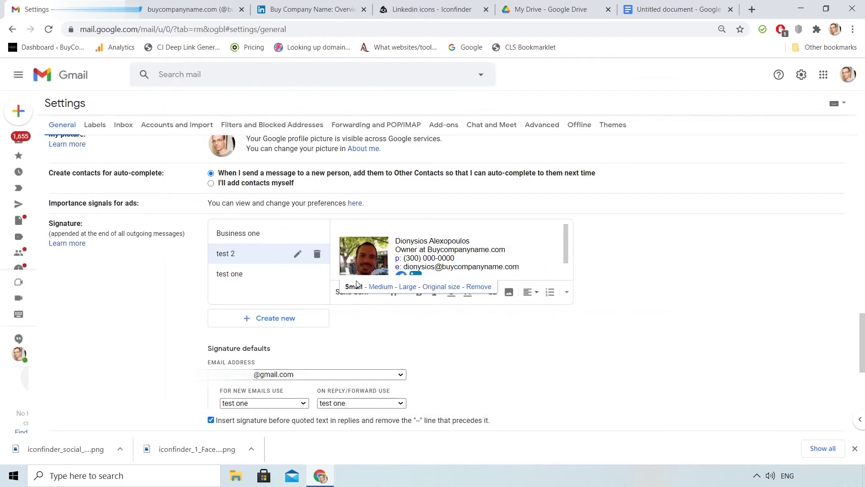
scroll(439, 240, up, 1)
click(353, 227)
scroll(432, 254, down, 1)
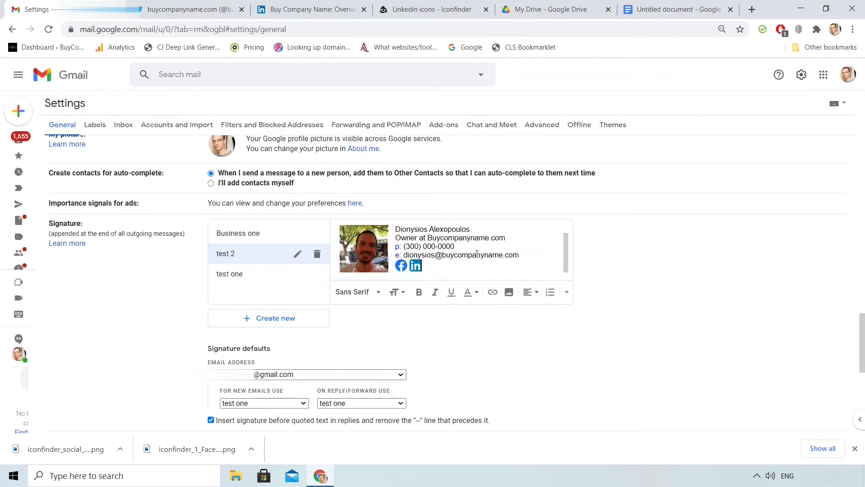
click(367, 241)
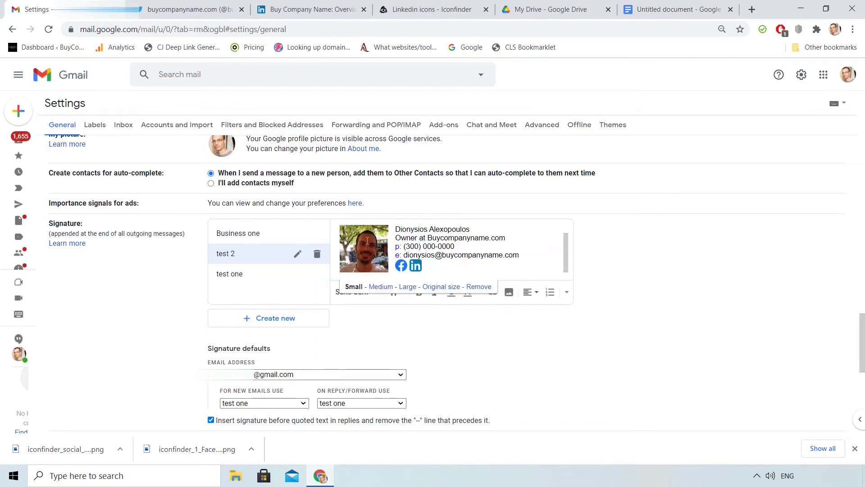
click(237, 477)
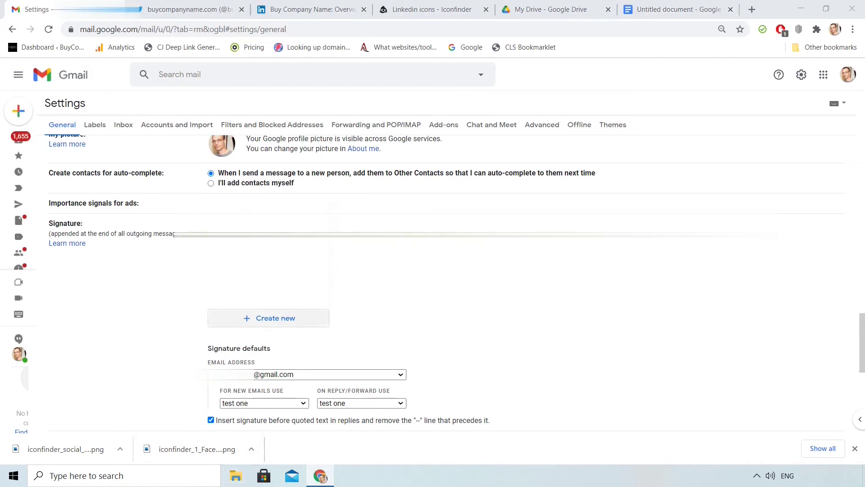
click(231, 190)
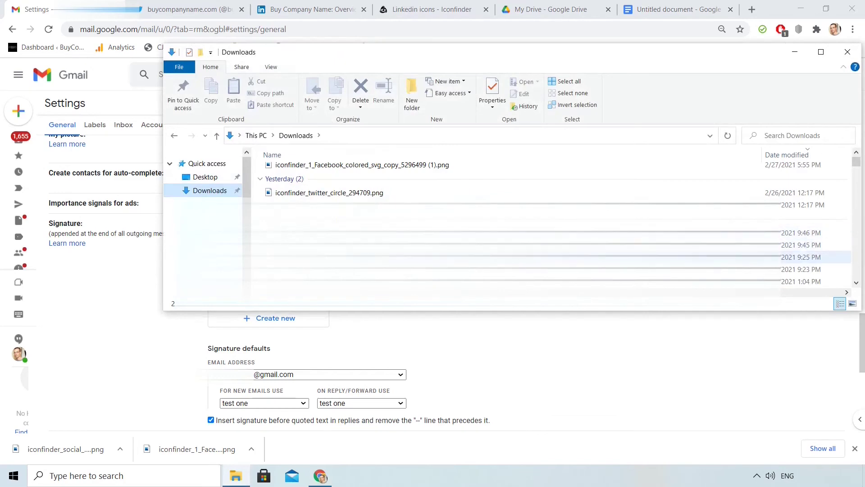
Check 'my photo 1' Properties details (275 × 269 pixels), then close File Explorer.
right_click(340, 219)
right_click(312, 257)
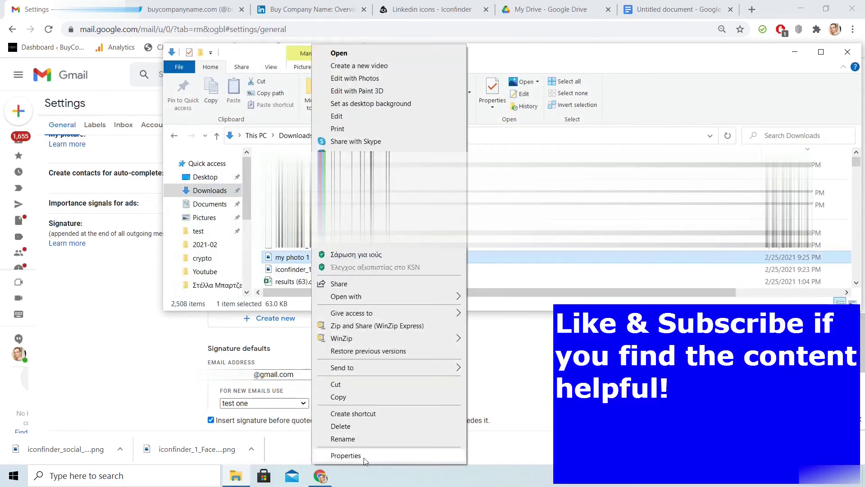
click(364, 457)
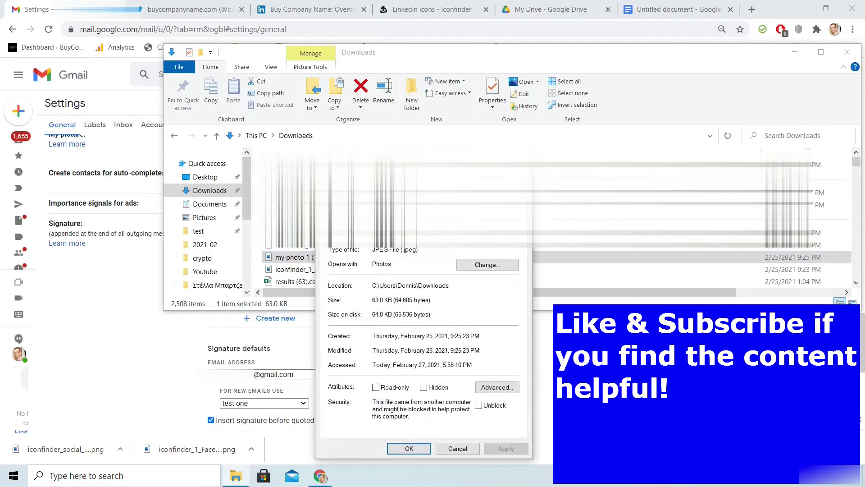
click(389, 169)
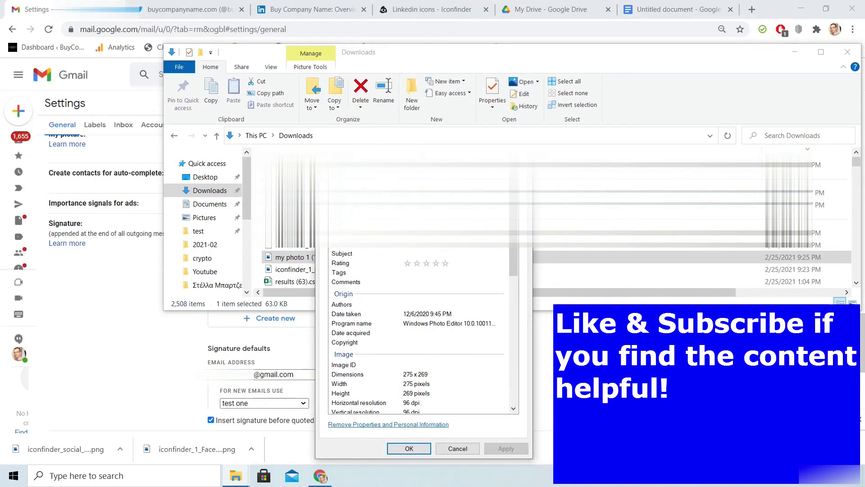
click(847, 53)
click(458, 246)
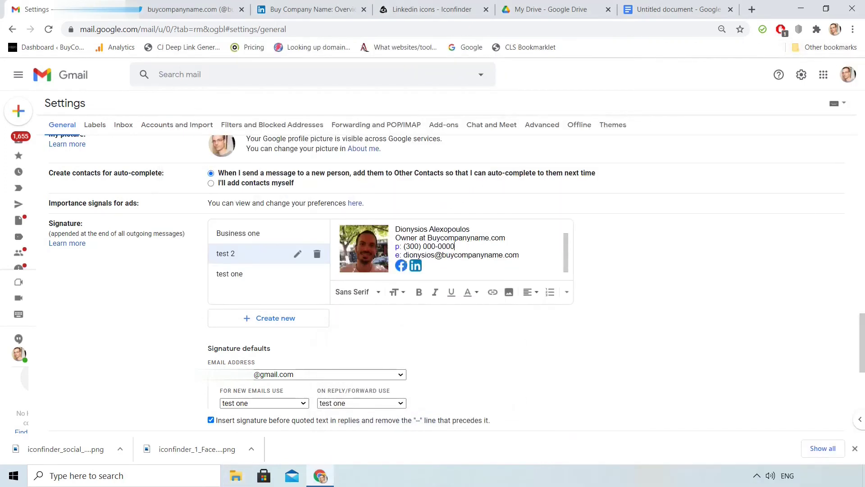
Select the LinkedIn icon in the test 2 signature.
click(402, 265)
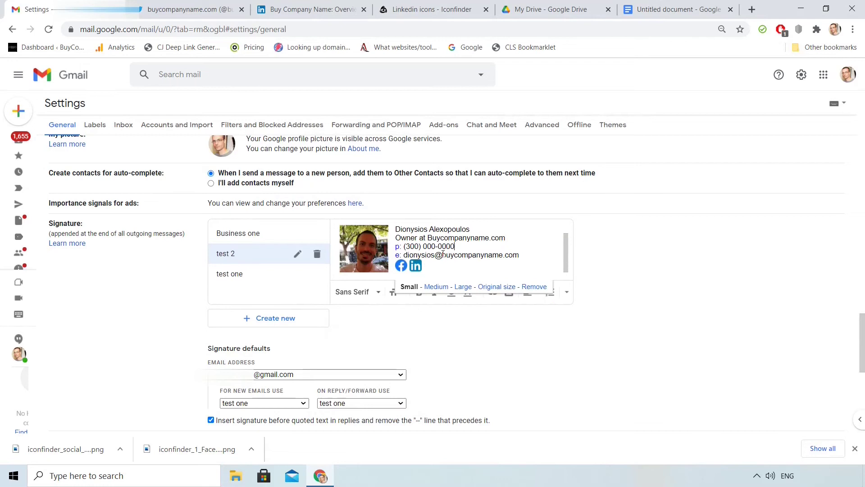
click(417, 265)
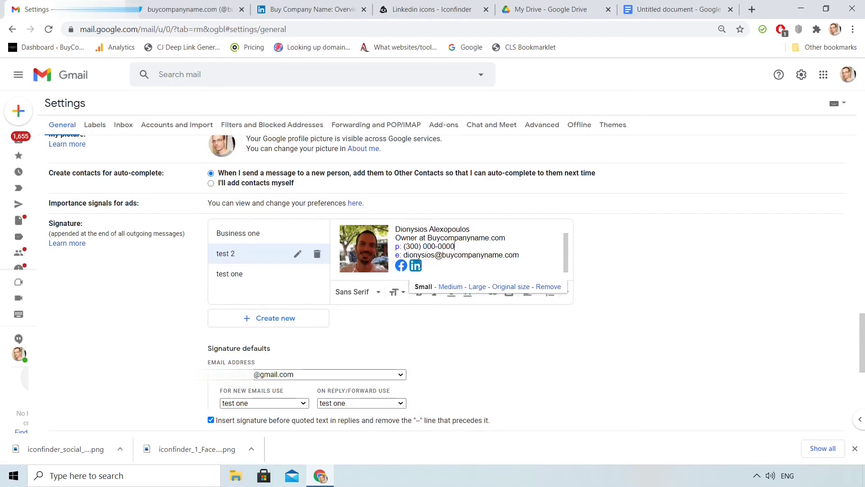
click(443, 269)
click(416, 265)
drag(424, 266, 408, 266)
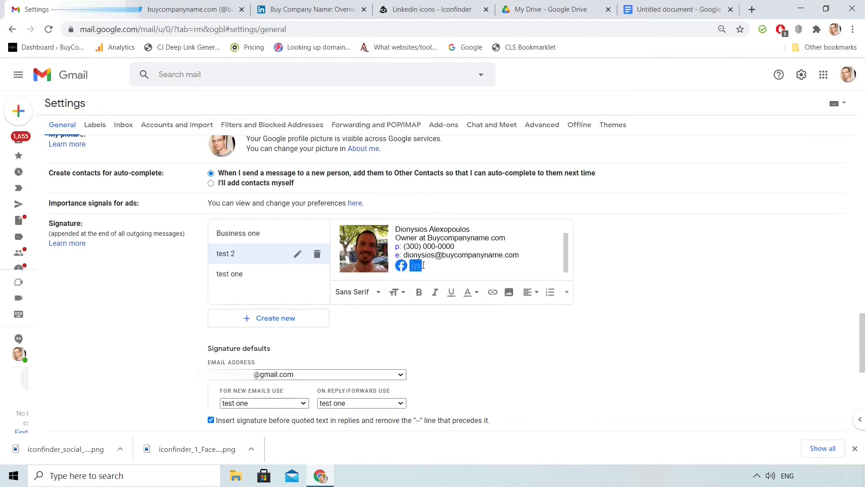
Link the icon to the Buy Company Name LinkedIn company page URL copied from its tab.
click(493, 292)
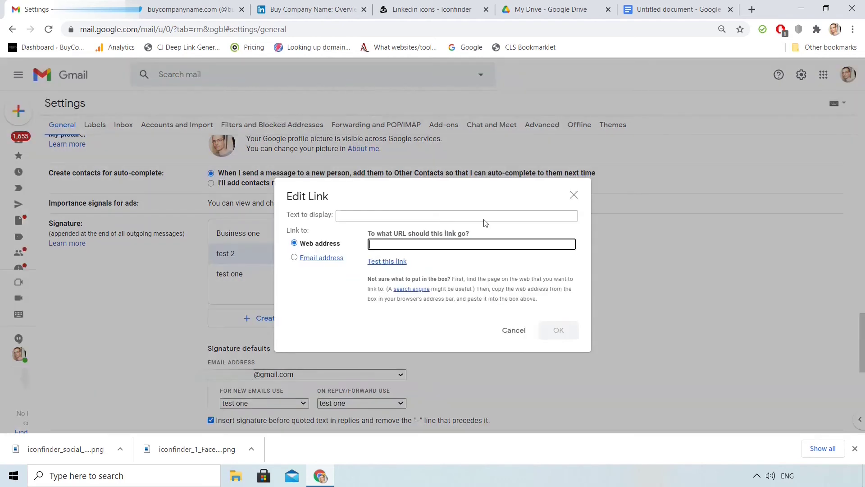
click(305, 8)
drag(238, 29, 72, 21)
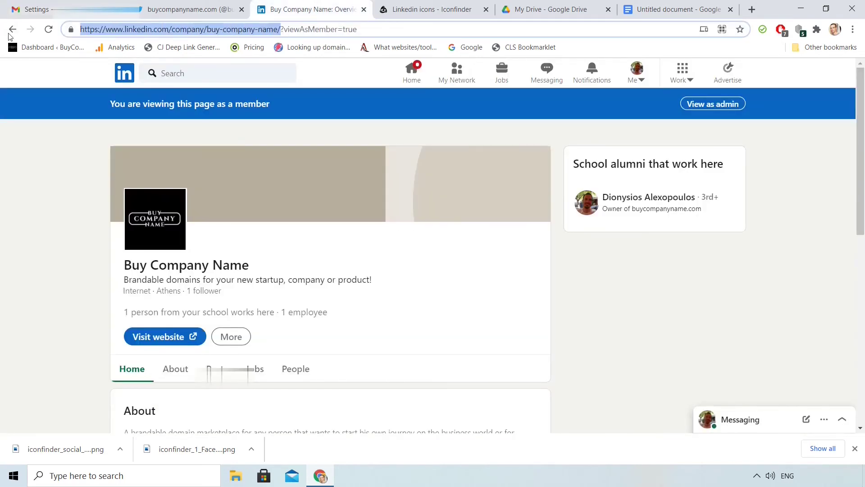
key(ctrl+c)
click(73, 9)
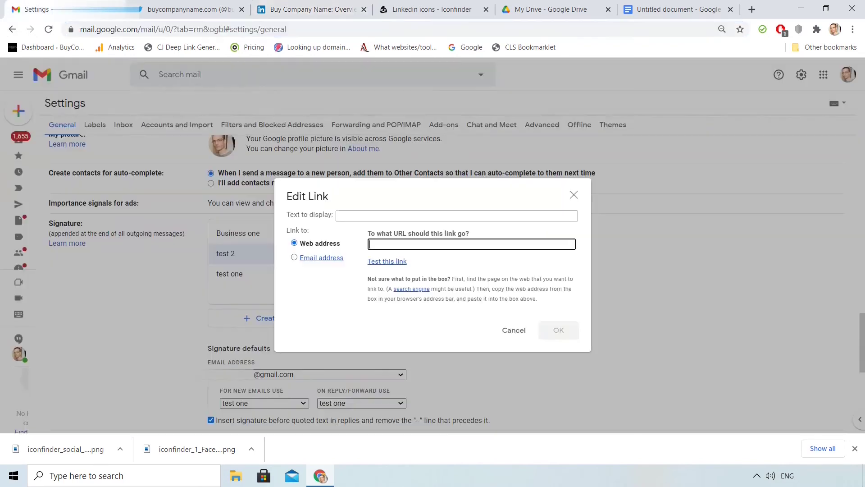
key(ctrl+v)
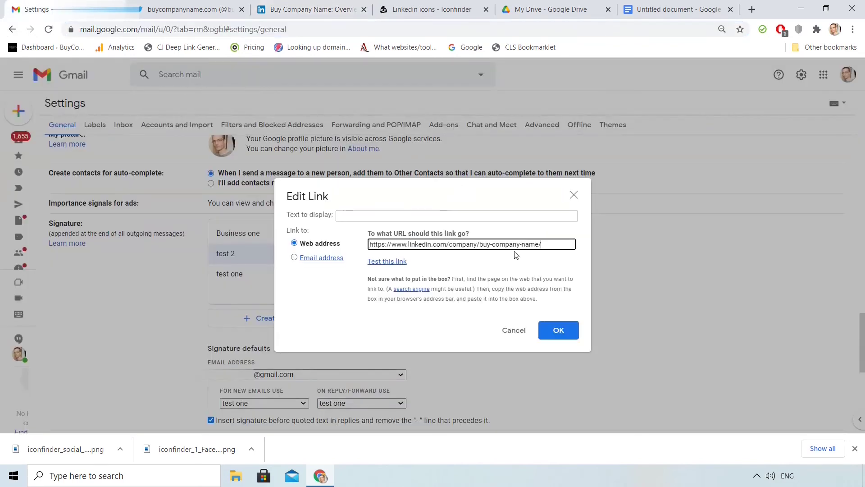
click(558, 330)
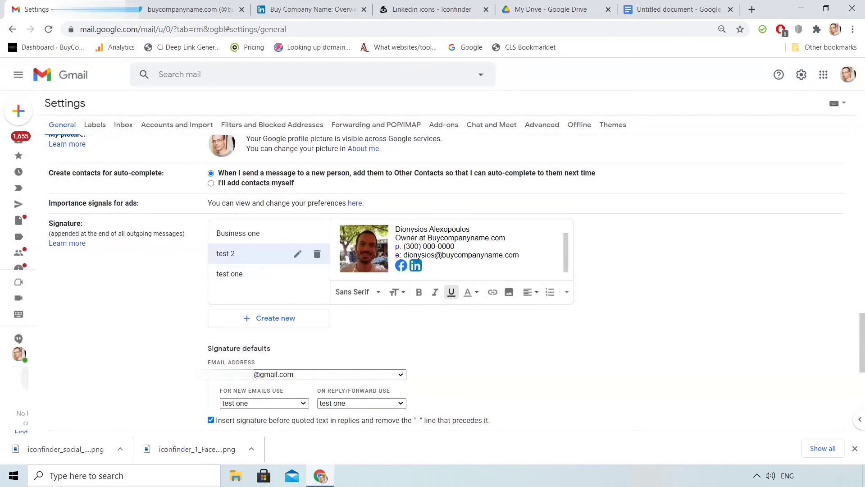
Test that the LinkedIn icon opens the company page, then save the settings.
click(414, 266)
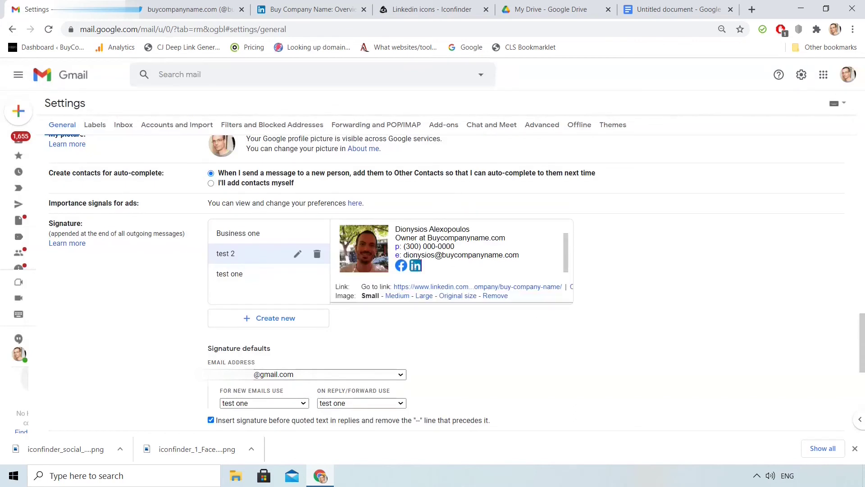
click(442, 290)
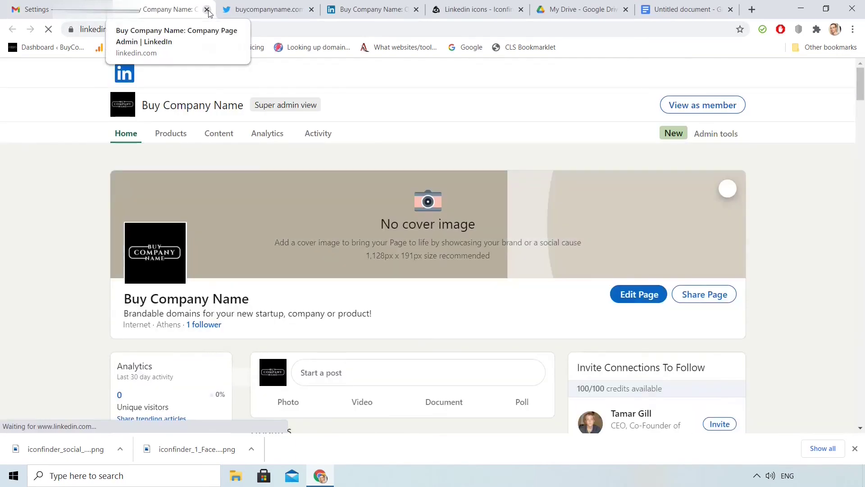
click(206, 9)
click(541, 257)
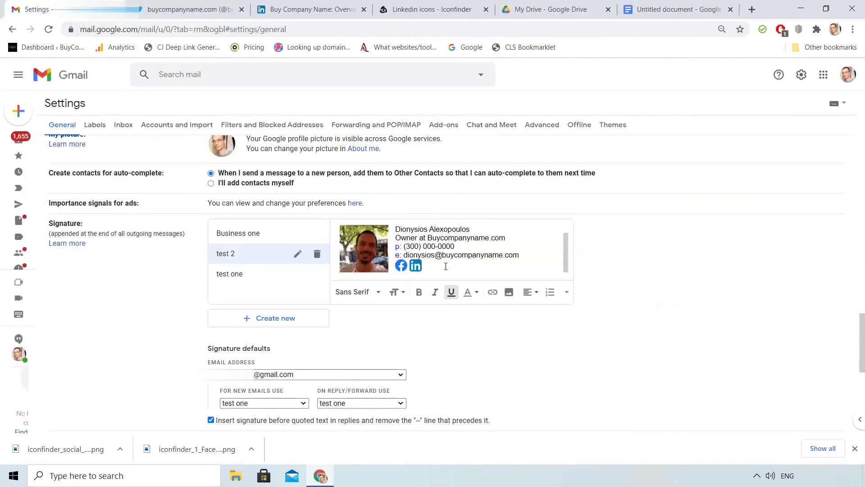
scroll(606, 271, down, 5)
scroll(606, 269, down, 2)
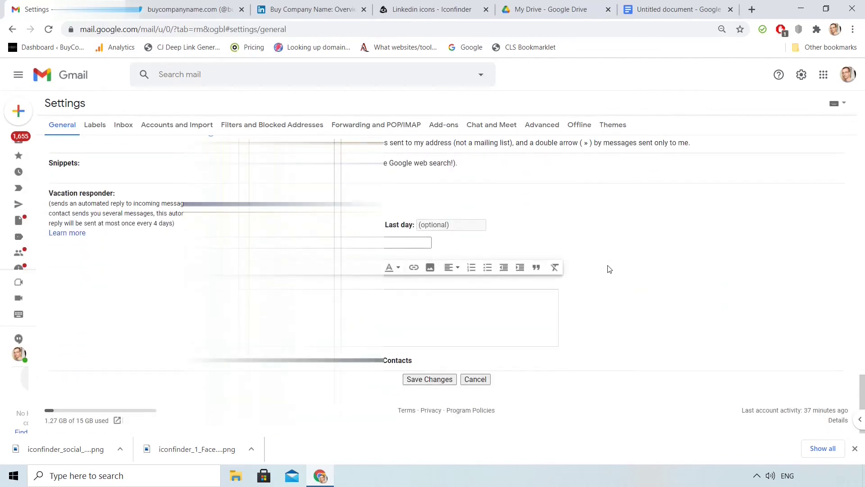
click(414, 380)
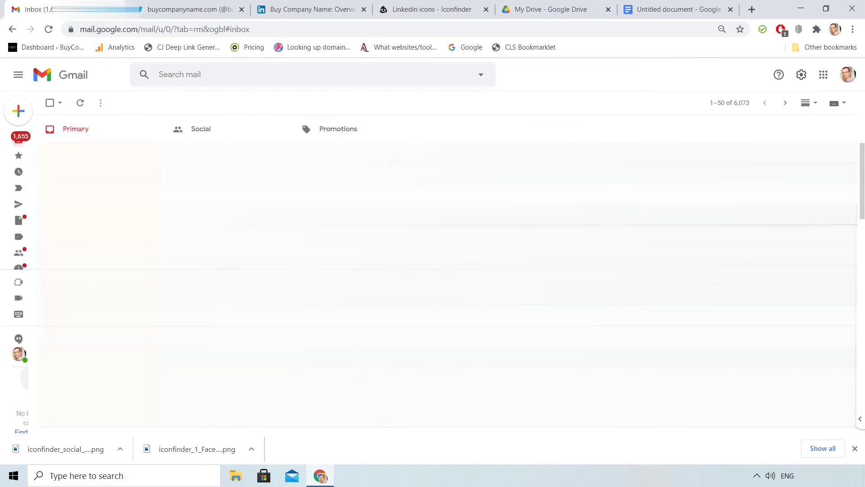
In full settings, use test 2 for new emails and replies on the first address.
click(801, 74)
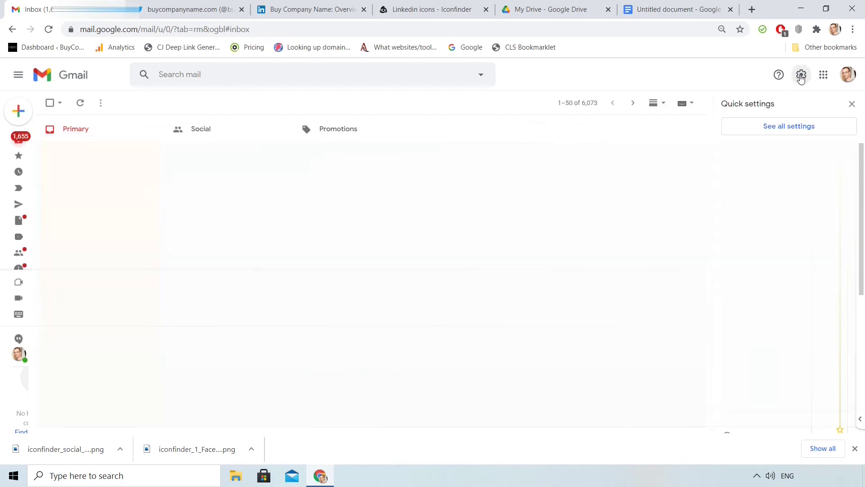
click(790, 126)
scroll(432, 285, down, 5)
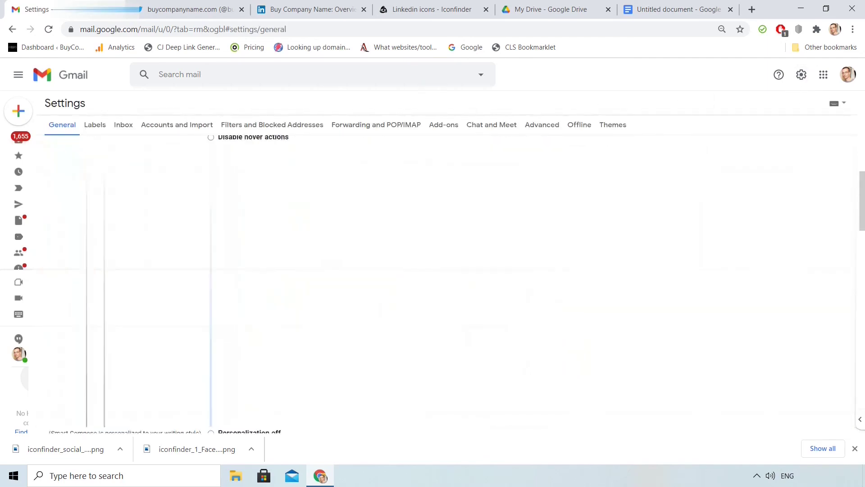
scroll(432, 284, down, 5)
scroll(432, 283, down, 5)
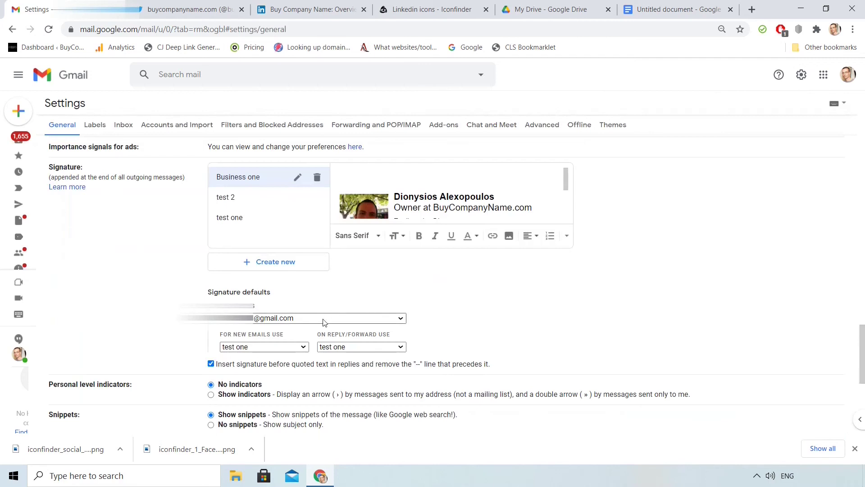
click(295, 348)
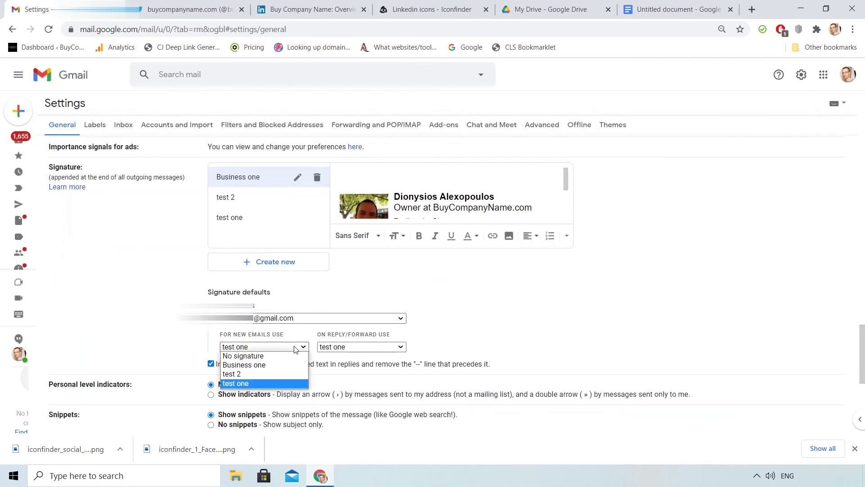
click(264, 376)
click(352, 348)
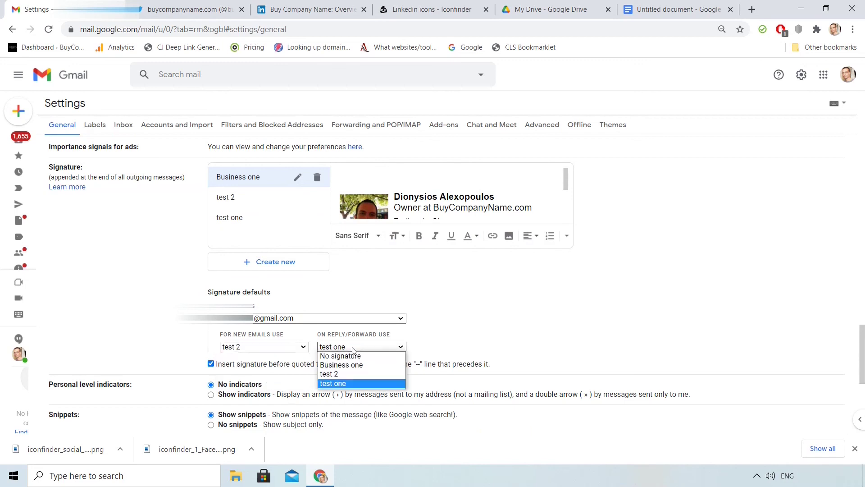
click(347, 374)
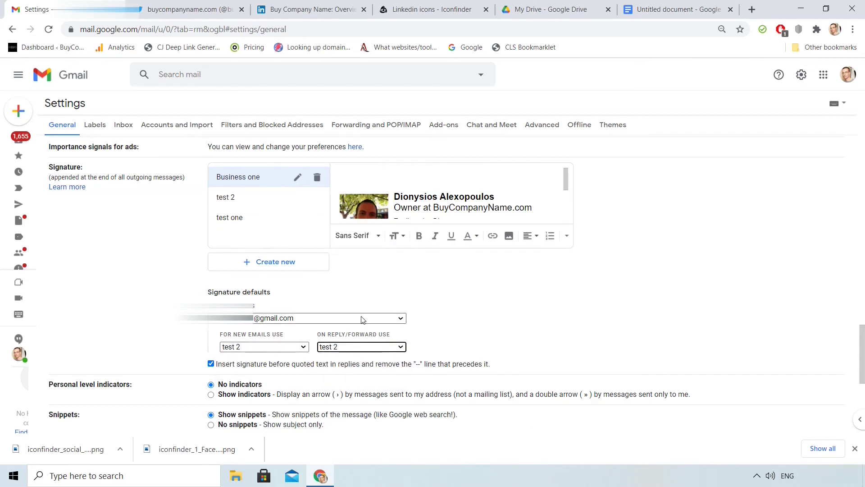
Use test 2 for new emails and replies on the buycompanyname.com address, and save.
click(361, 317)
click(333, 345)
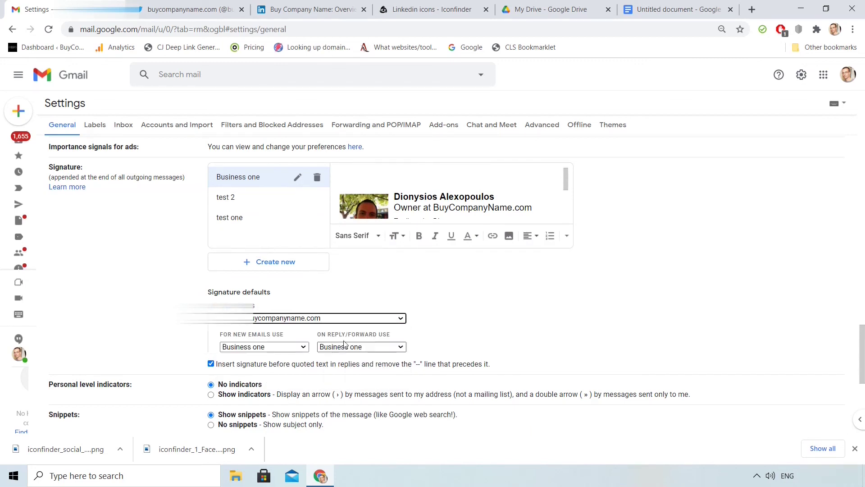
click(292, 347)
click(275, 374)
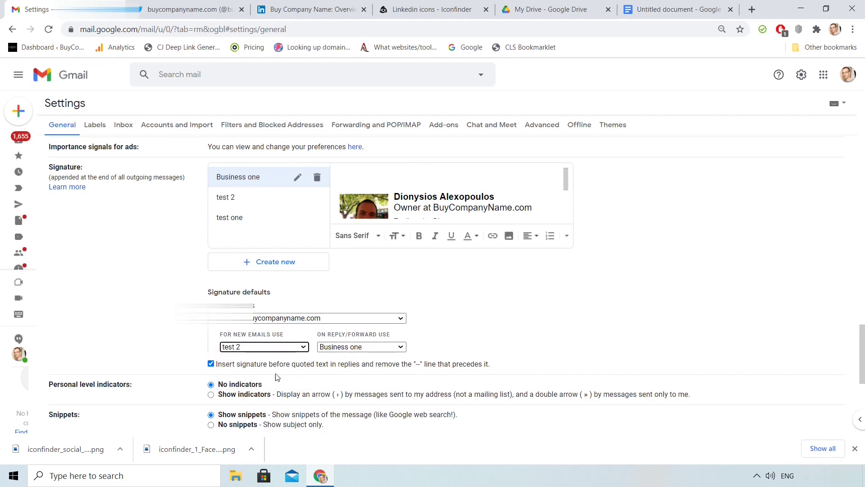
click(356, 349)
click(346, 374)
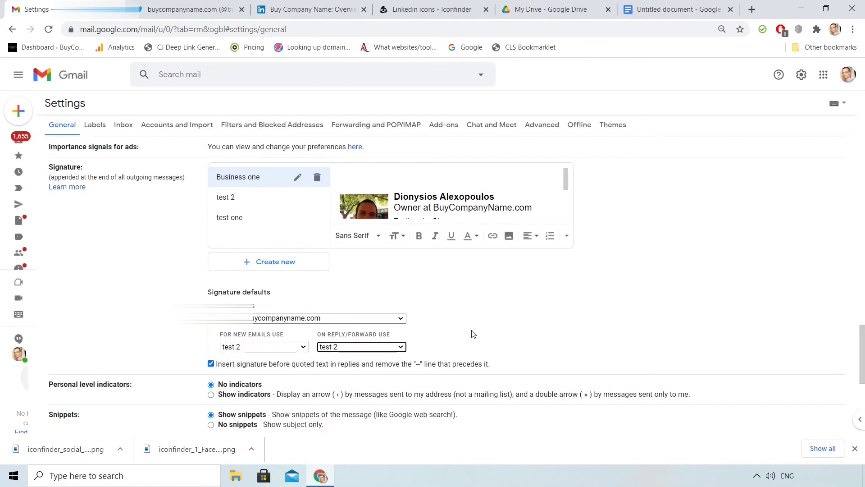
scroll(471, 334, down, 2)
scroll(471, 335, down, 2)
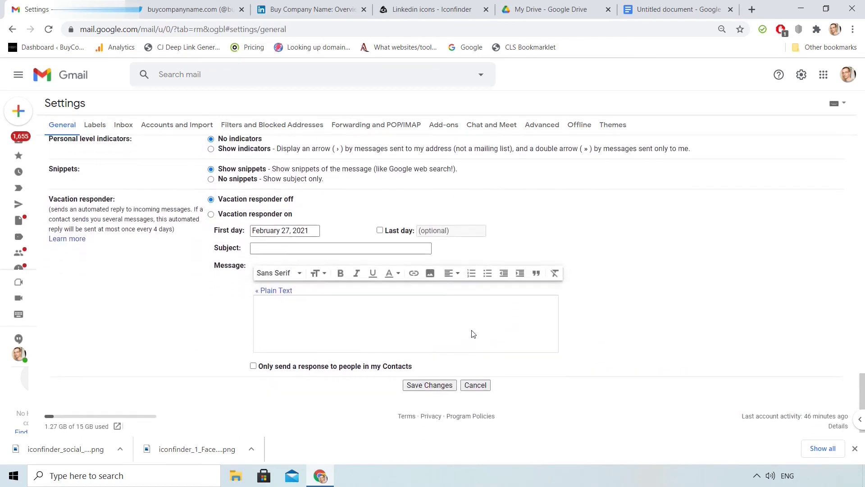
click(431, 378)
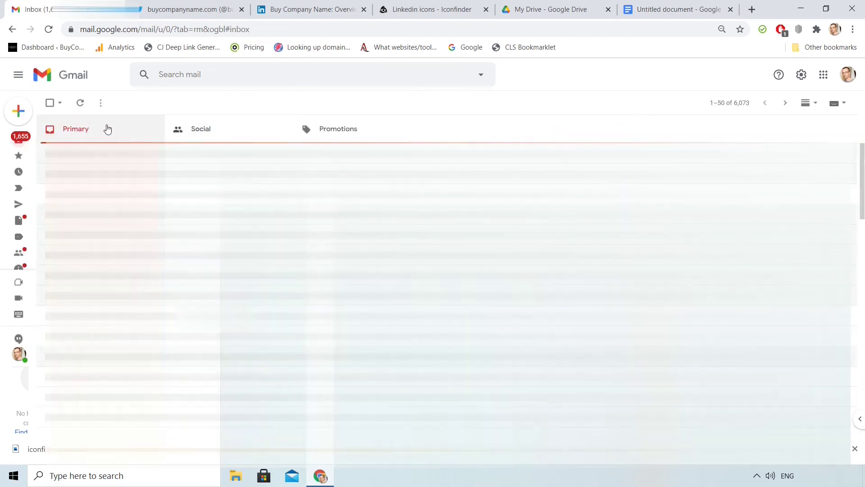
Compose a new message and inspect the LinkedIn and Facebook icons in its test 2 signature.
click(23, 113)
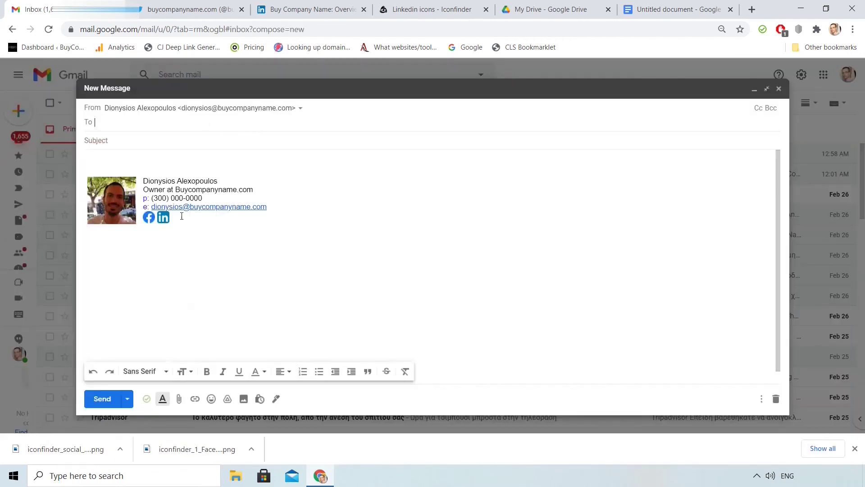
click(166, 220)
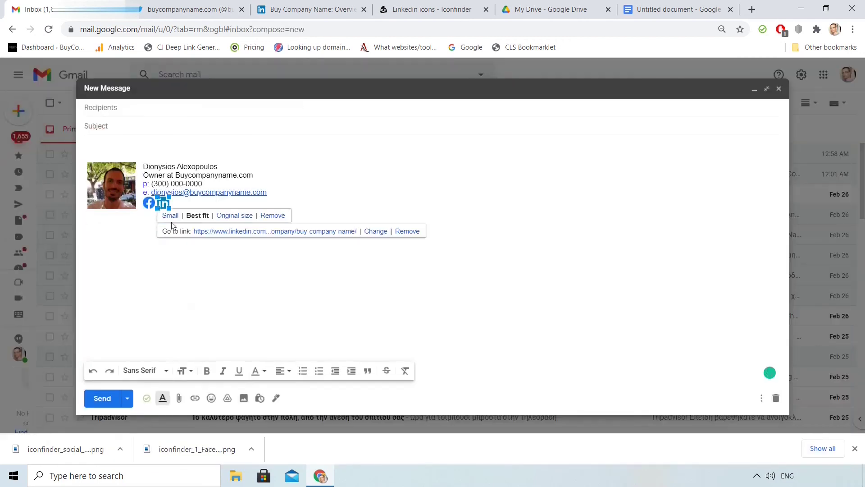
click(148, 204)
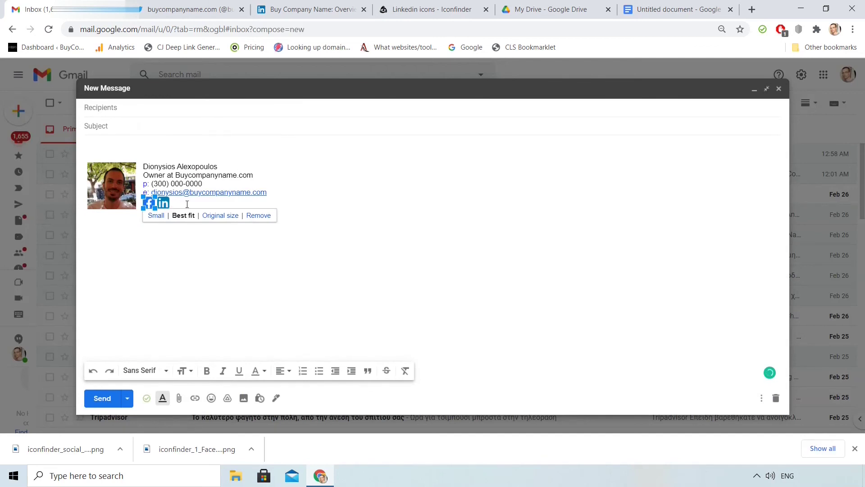
click(300, 199)
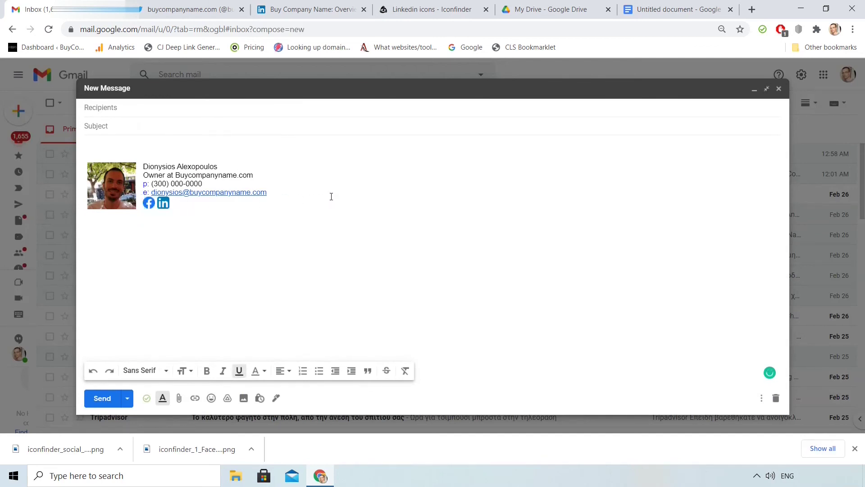